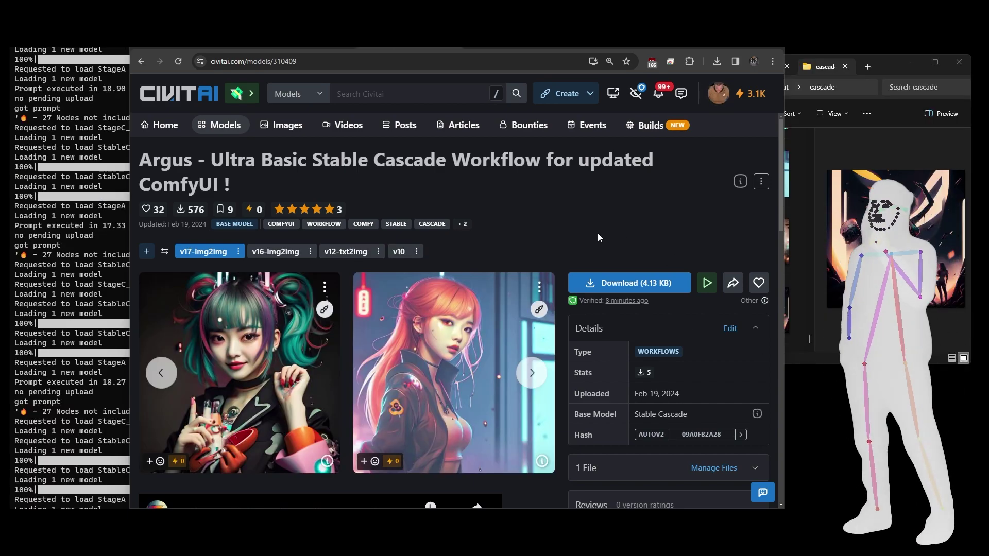
In ComfyUI, load the img2img workflow dragged in from Explorer
key("ctrl+Tab")
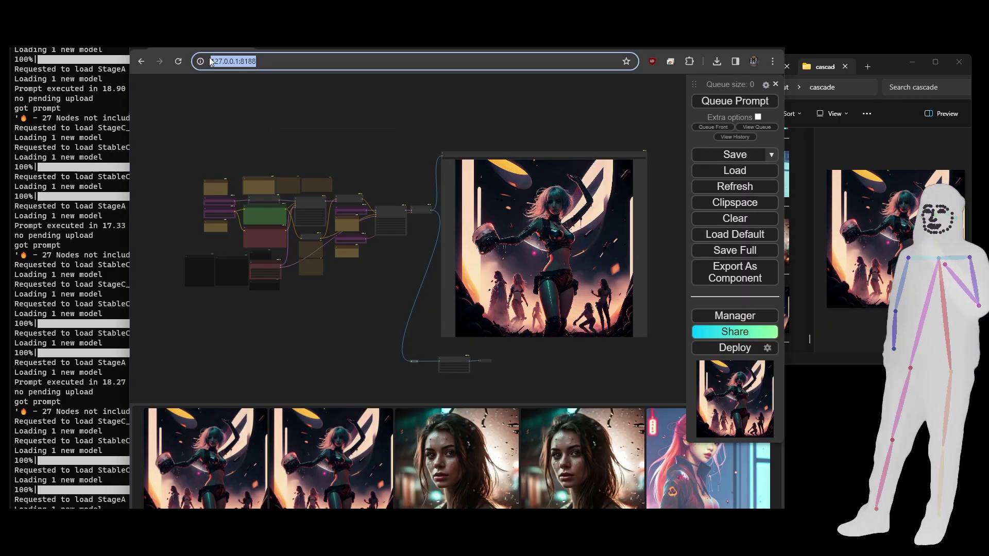
scroll(447, 390, "up", 8)
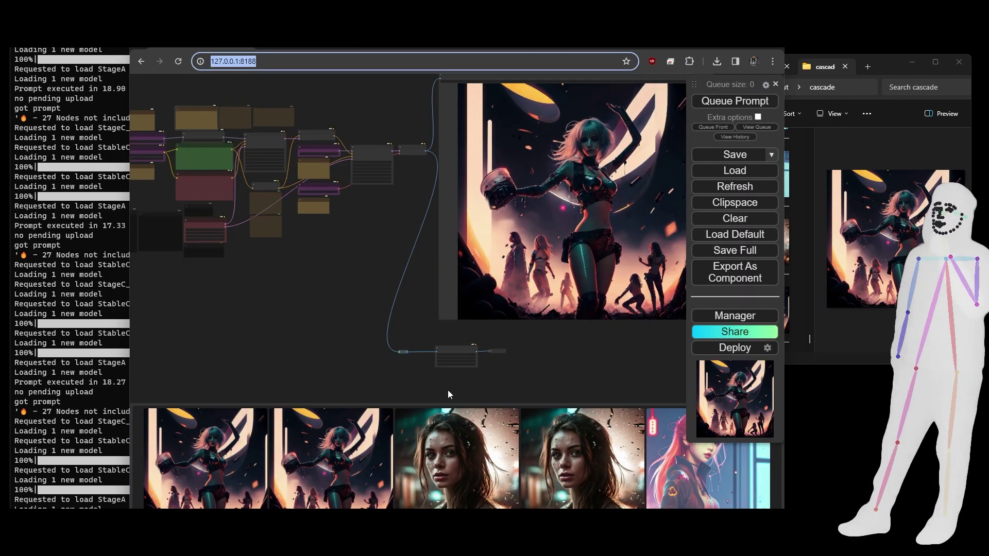
scroll(468, 363, "up", 7)
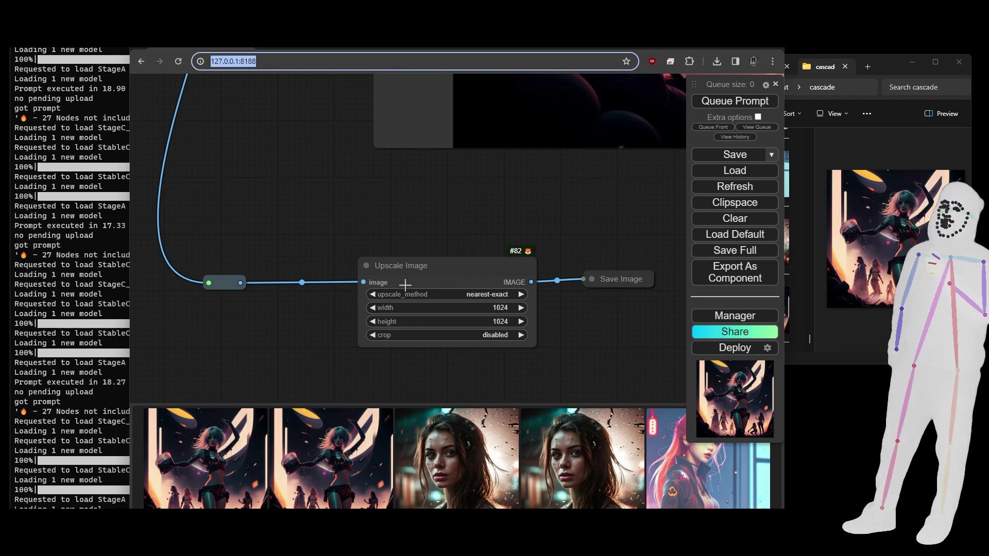
scroll(568, 256, "down", 10)
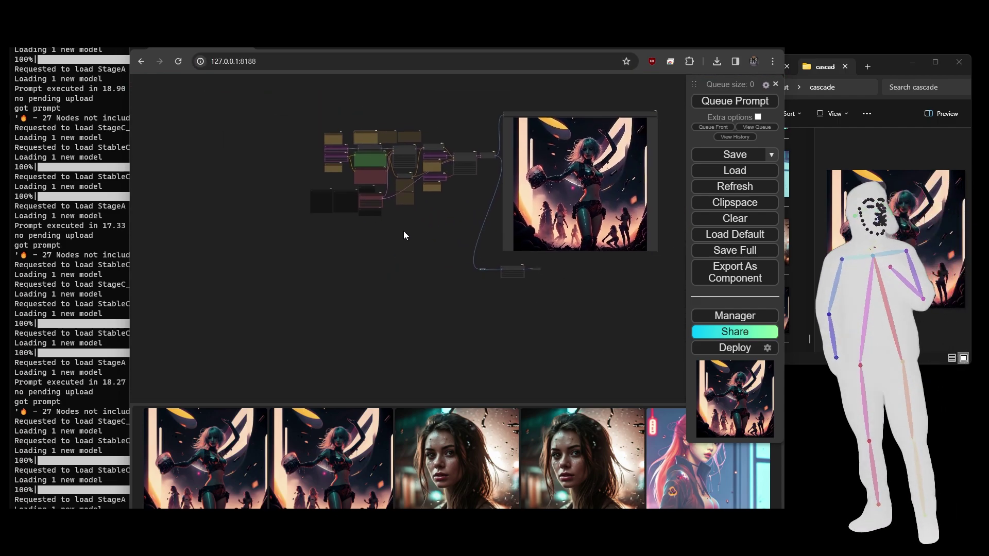
left_click_drag(387, 290, 393, 293)
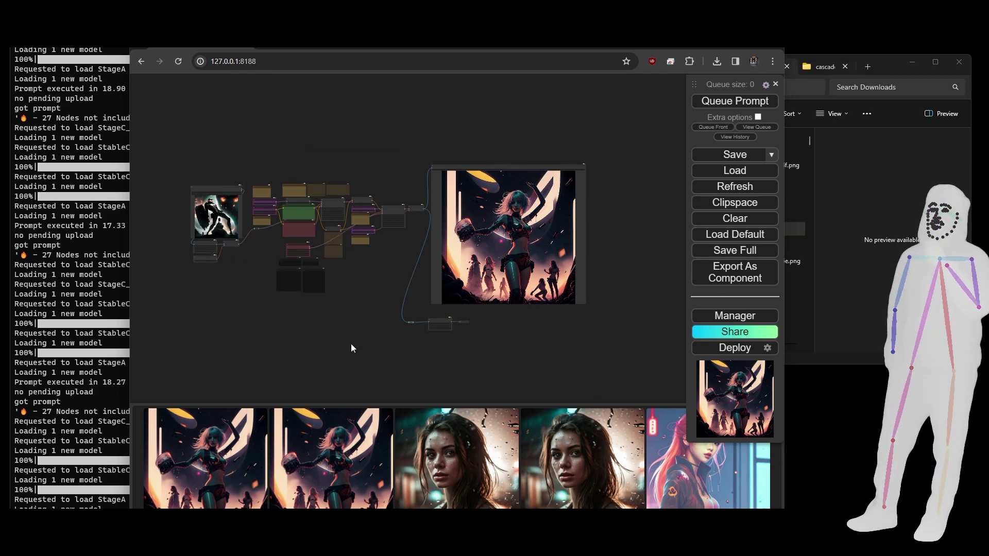
left_click_drag(354, 287, 357, 288)
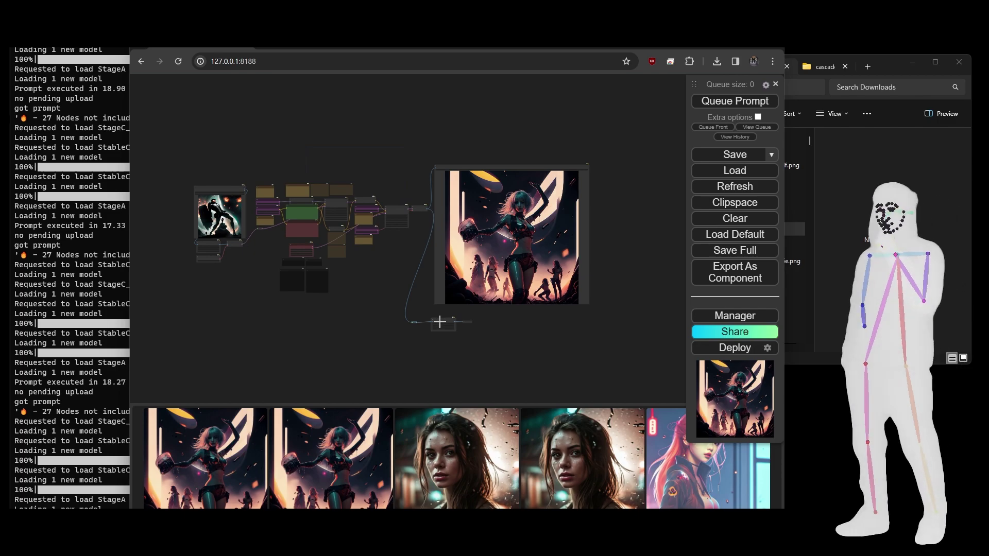
Zoom in on the 1024 × 1024 Upscale Image and VAE Encode nodes
scroll(199, 243, "up", 10)
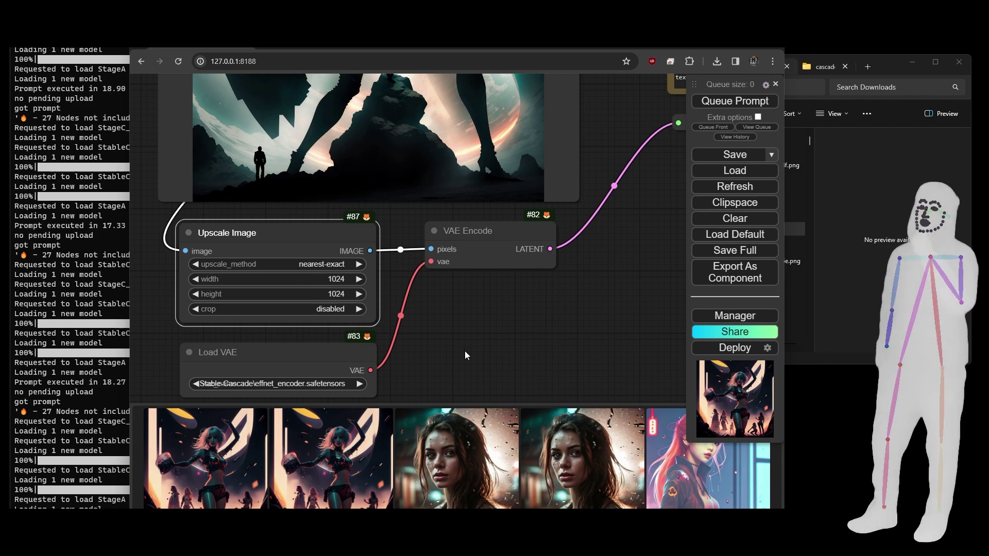
scroll(465, 348, "down", 5)
scroll(465, 348, "down", 3)
scroll(256, 196, "down", 2)
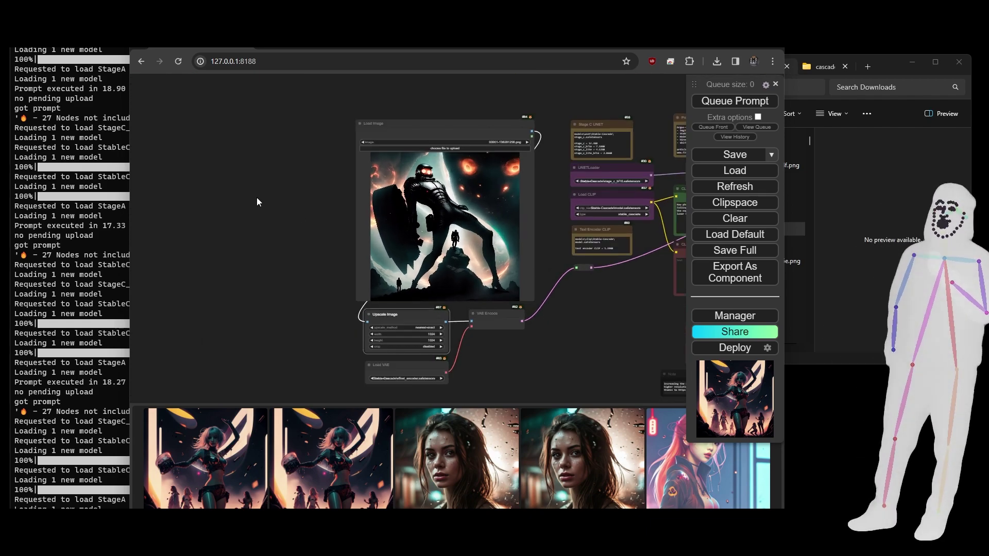
scroll(270, 305, "up", 4)
scroll(437, 242, "up", 4)
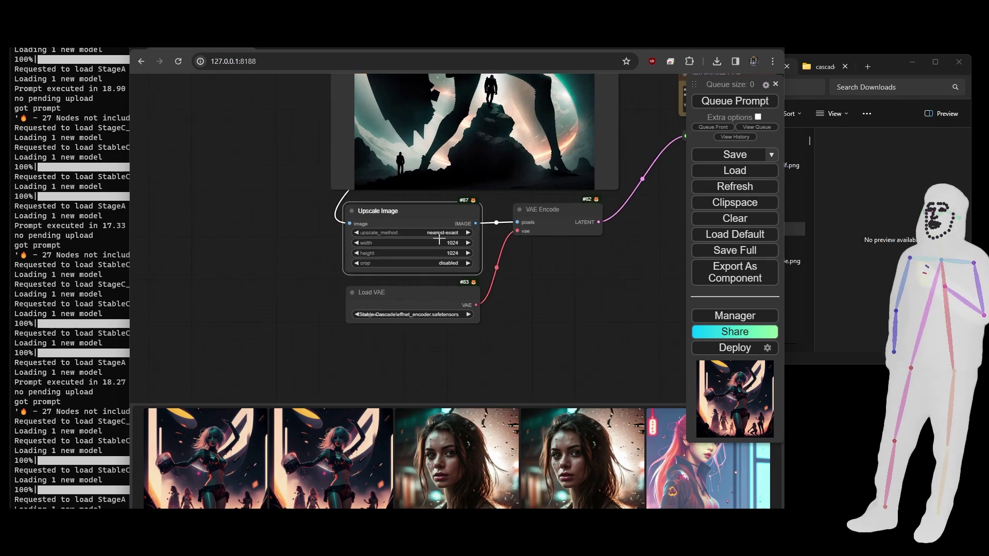
scroll(233, 135, "down", 6)
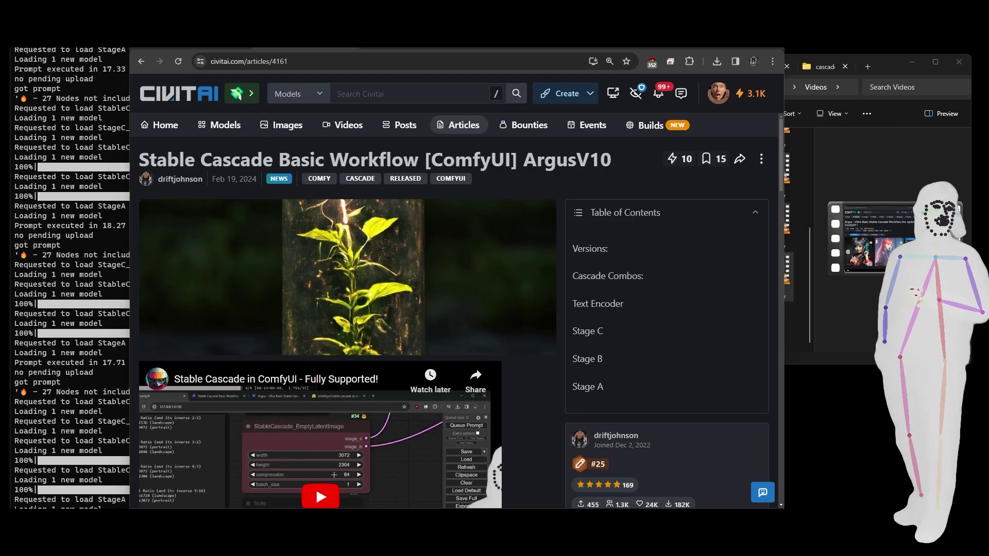
Highlight the v12 and v17 version notes in the article, then follow the v17 img2img link
scroll(551, 279, "down", 8)
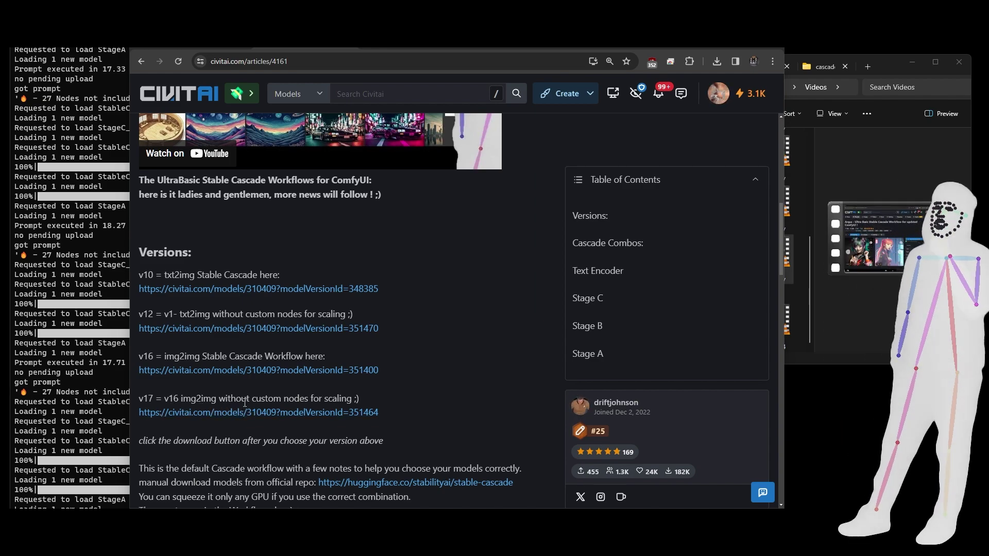
left_click_drag(163, 313, 377, 313)
left_click_drag(163, 398, 361, 411)
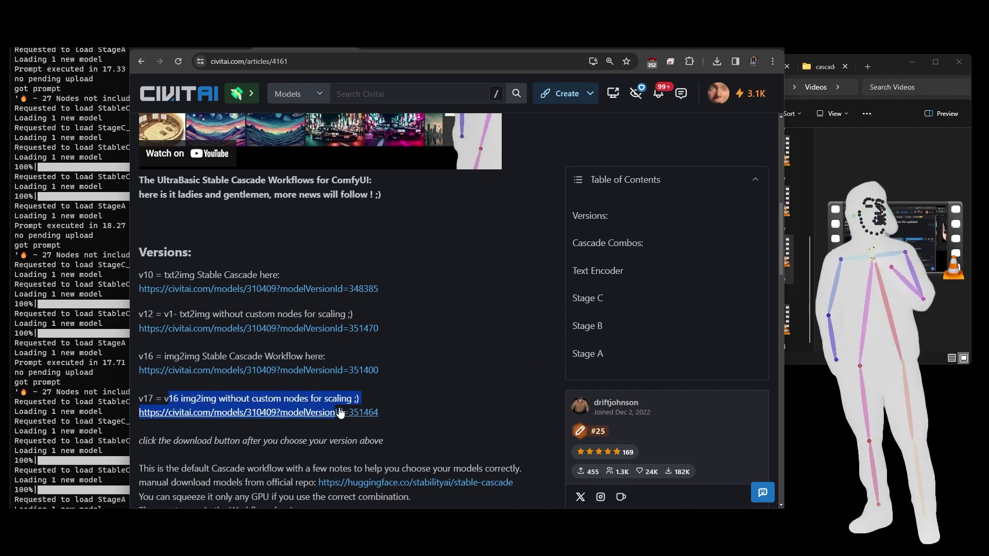
left_click(363, 399)
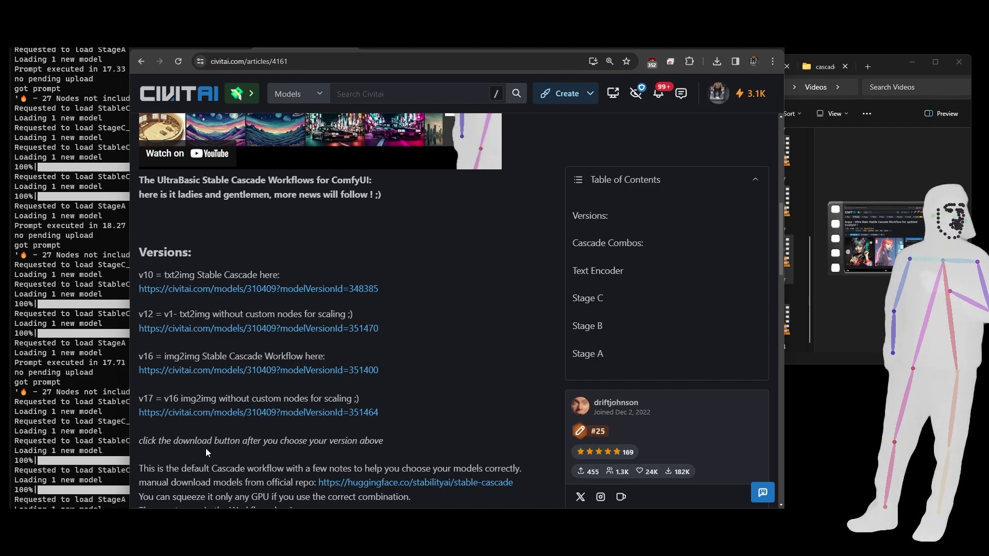
scroll(206, 452, "down", 3)
left_click(257, 252)
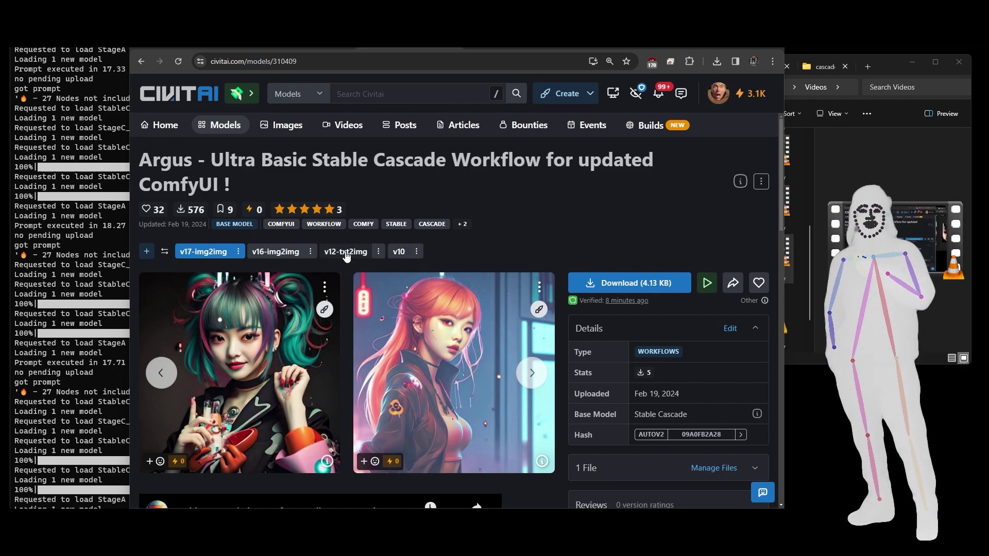
Compare the v10, v17-img2img and v16-img2img workflow versions, then return to ComfyUI
left_click(399, 252)
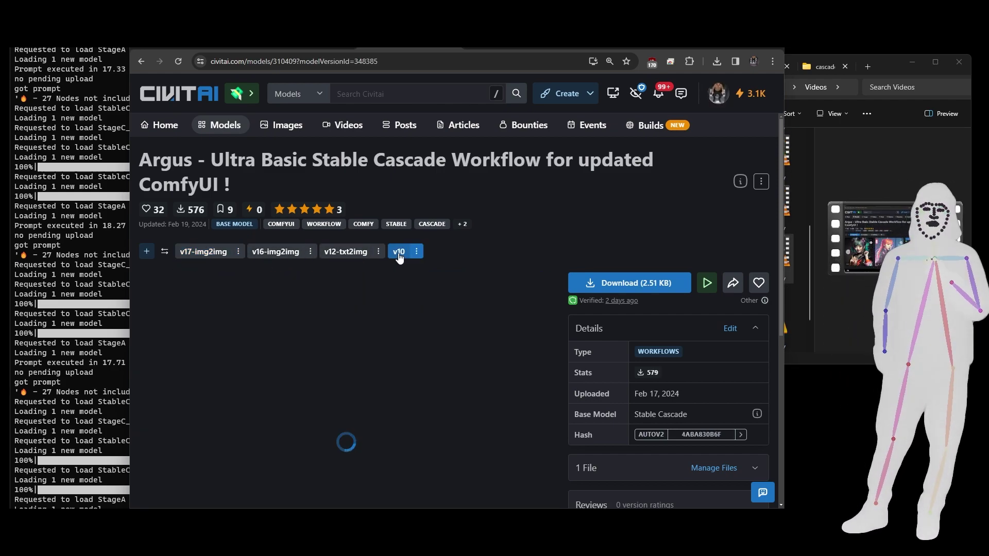
left_click(179, 252)
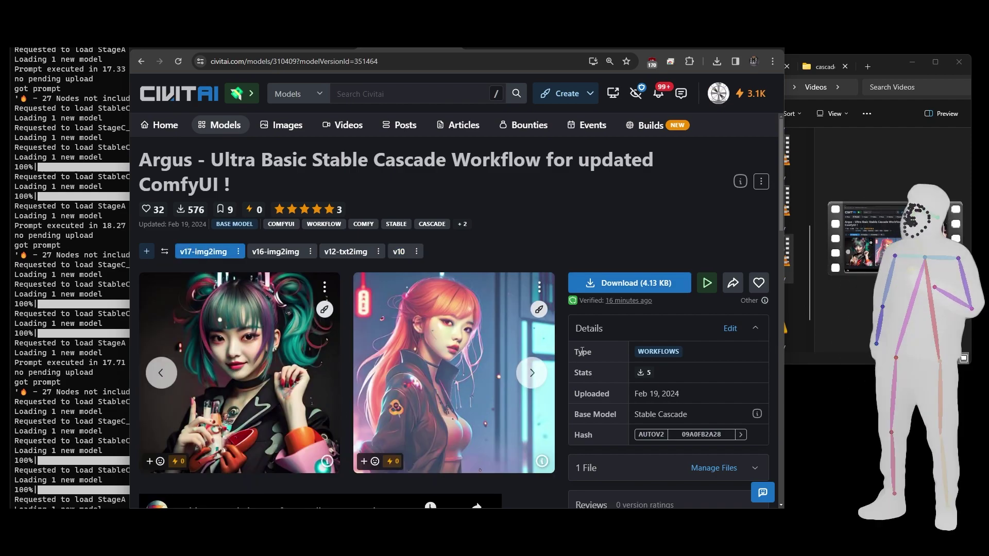
left_click(282, 257)
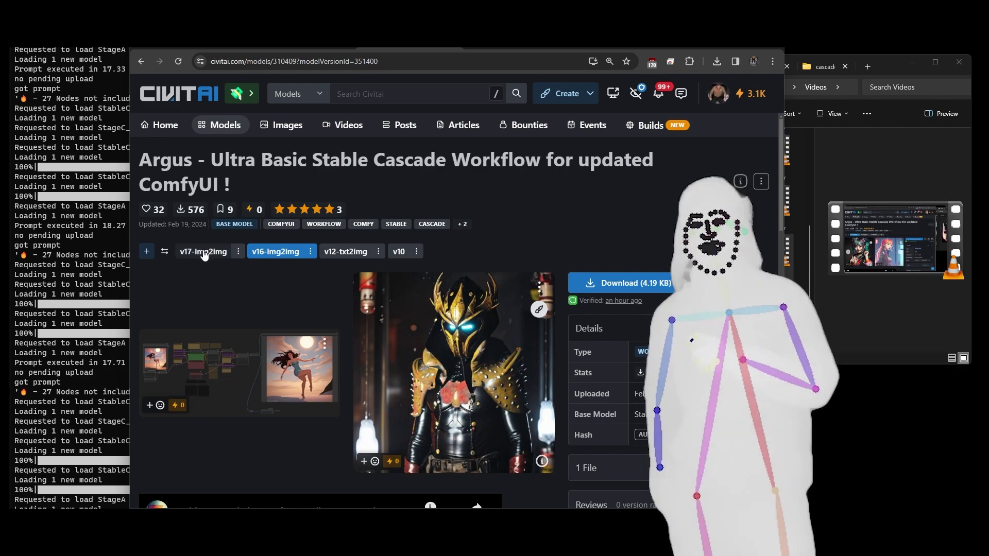
left_click(206, 250)
left_click(271, 252)
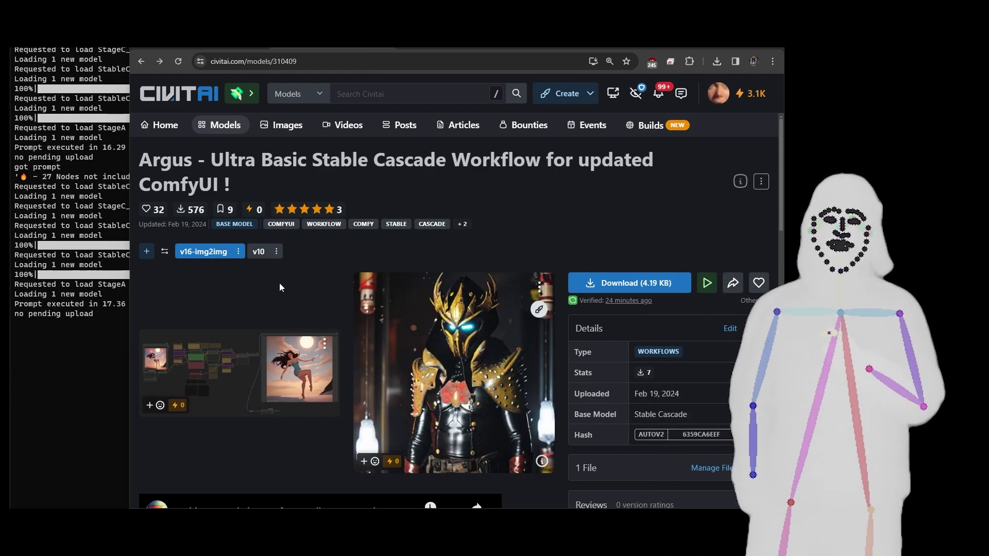
left_click(412, 49)
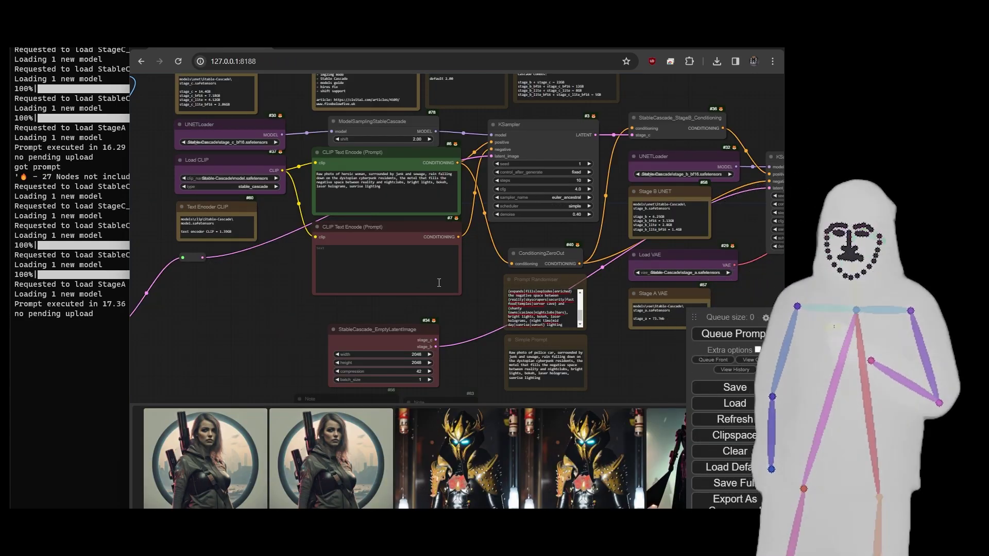
left_click_drag(477, 245, 460, 324)
left_click(362, 202)
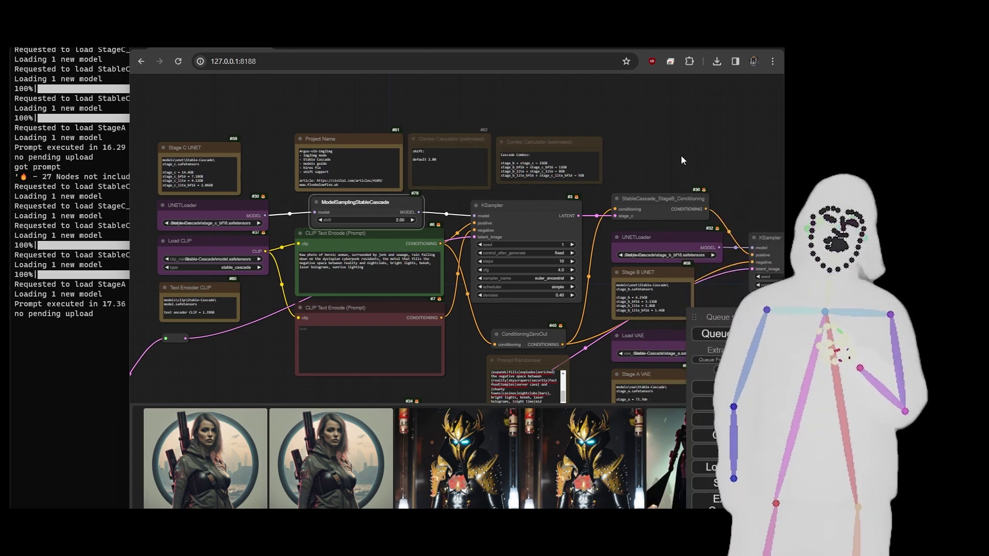
left_click_drag(680, 155, 666, 64)
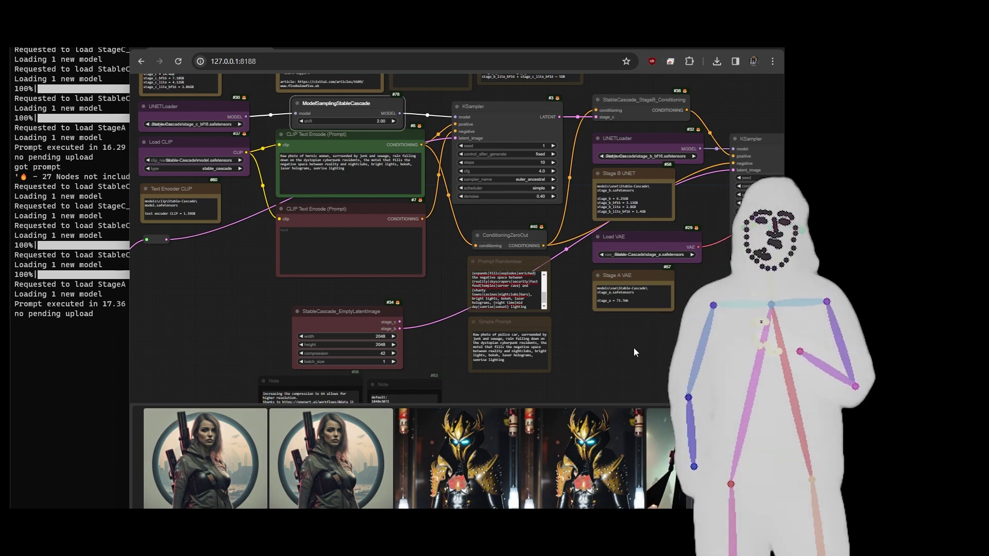
left_click_drag(633, 347, 536, 320)
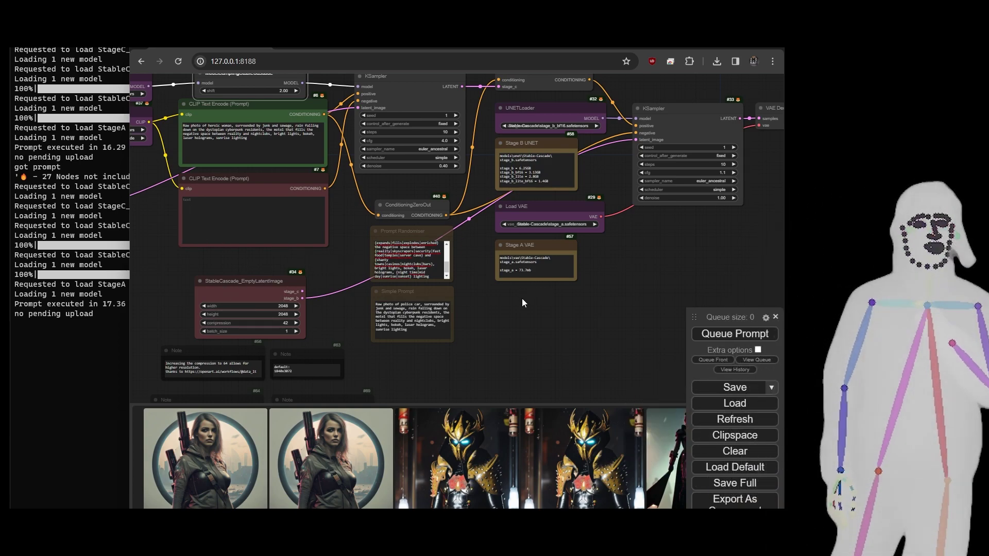
left_click_drag(530, 315, 420, 375)
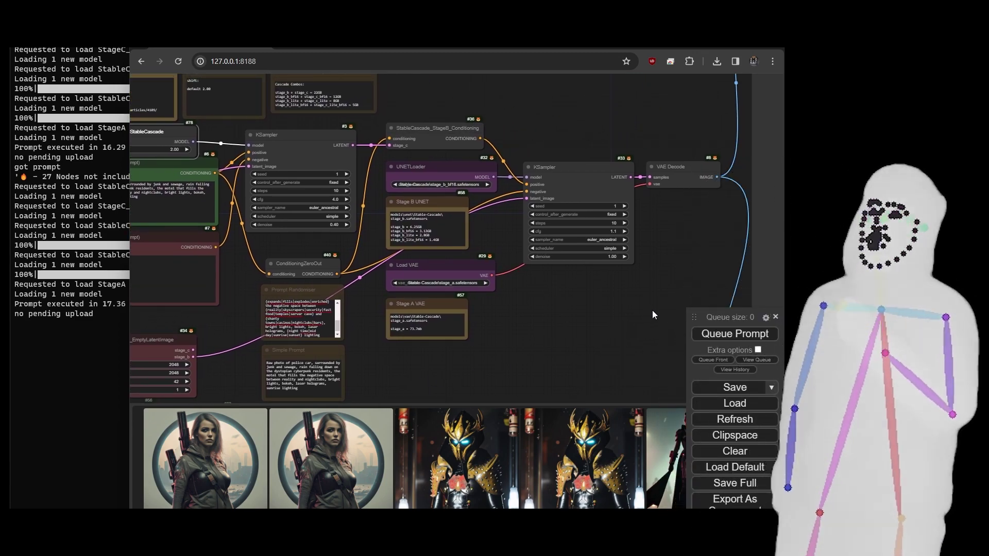
left_click(680, 167)
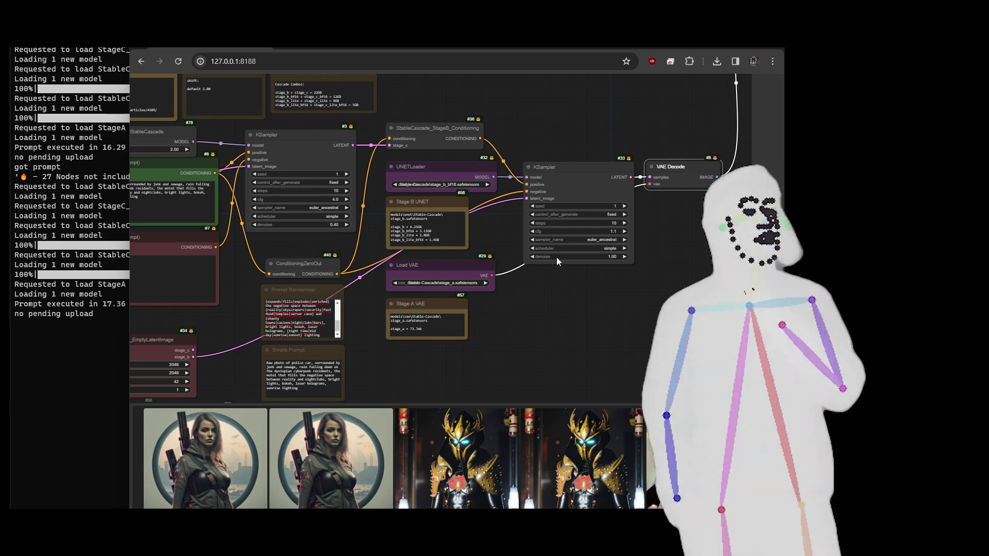
left_click(450, 271)
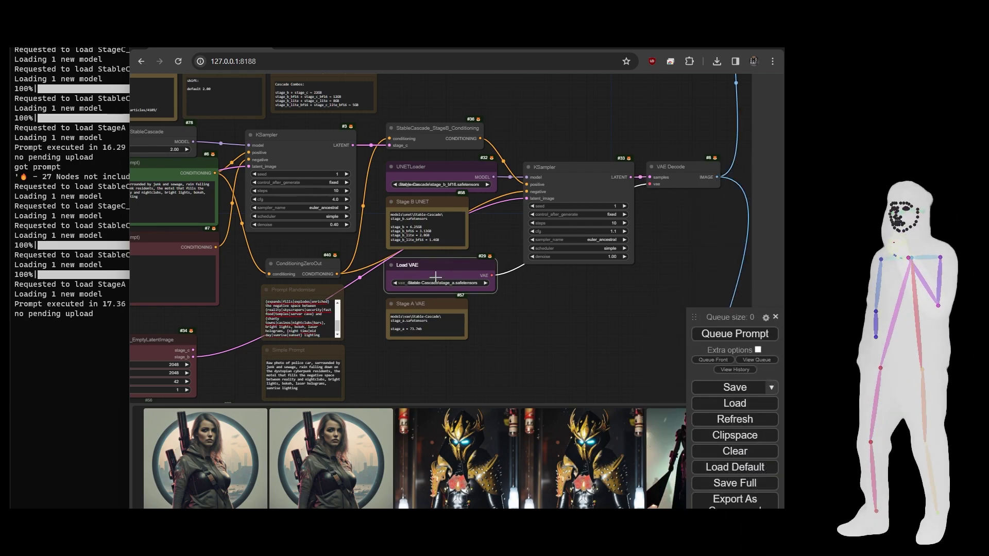
left_click(686, 175)
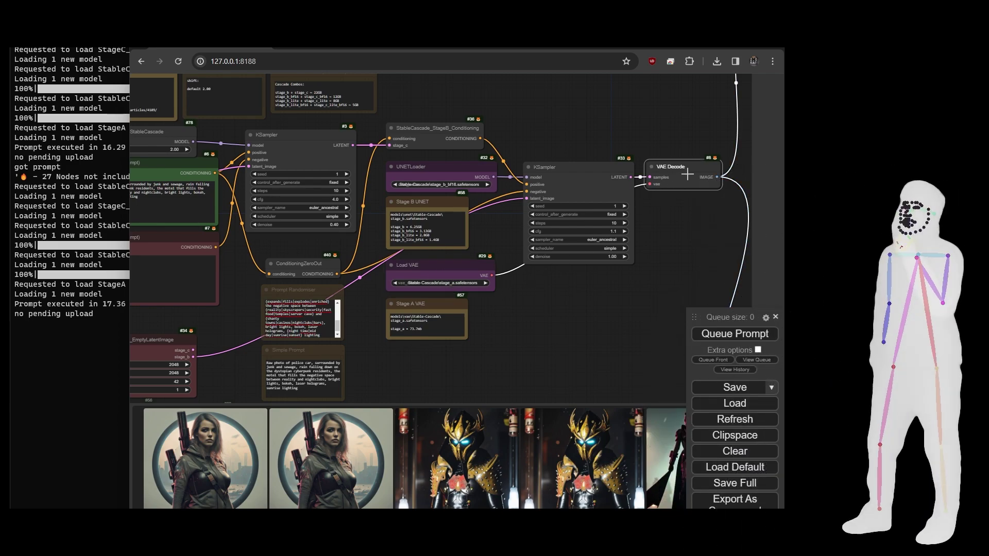
left_click(440, 168)
left_click(562, 176)
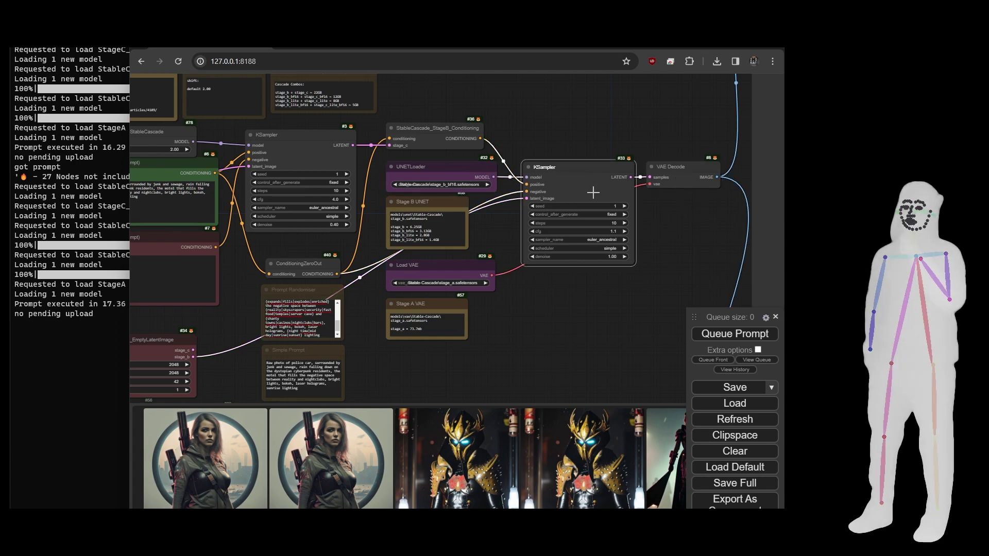
left_click_drag(428, 111, 632, 107)
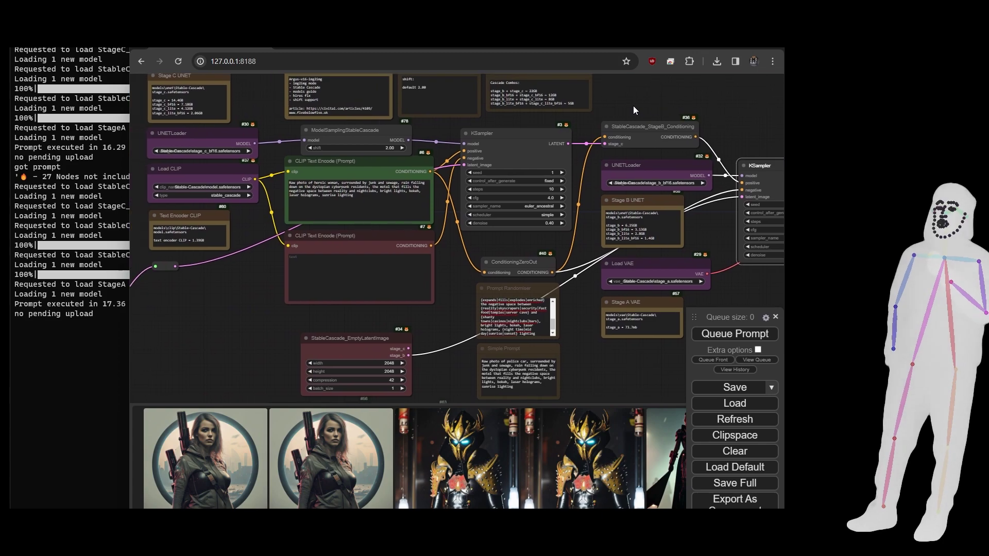
left_click(495, 153)
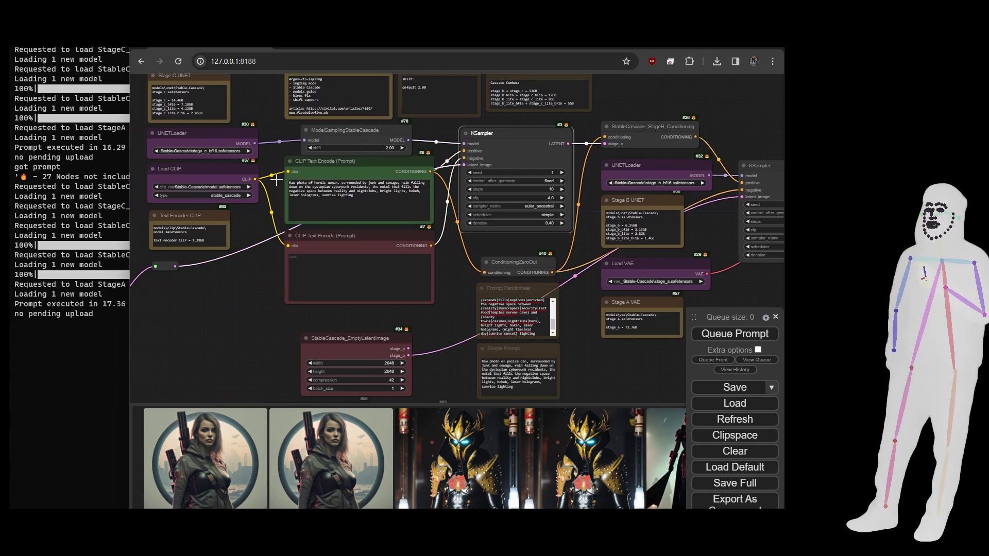
left_click(198, 144)
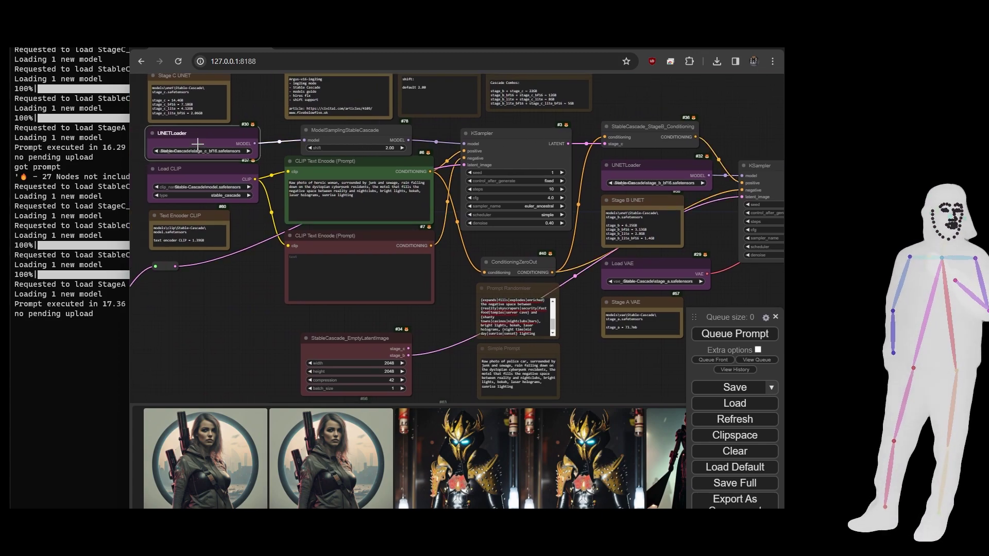
left_click(497, 146)
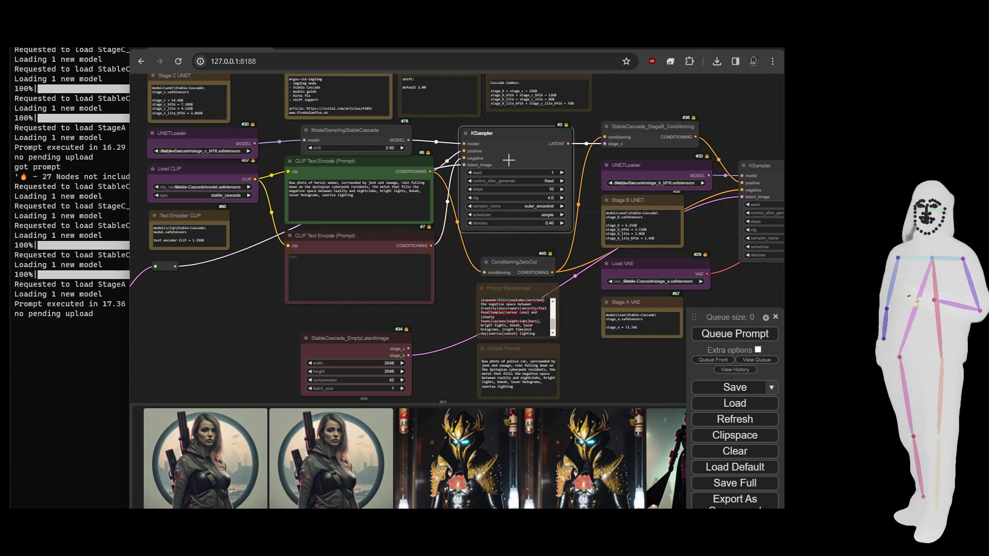
left_click_drag(462, 305, 400, 289)
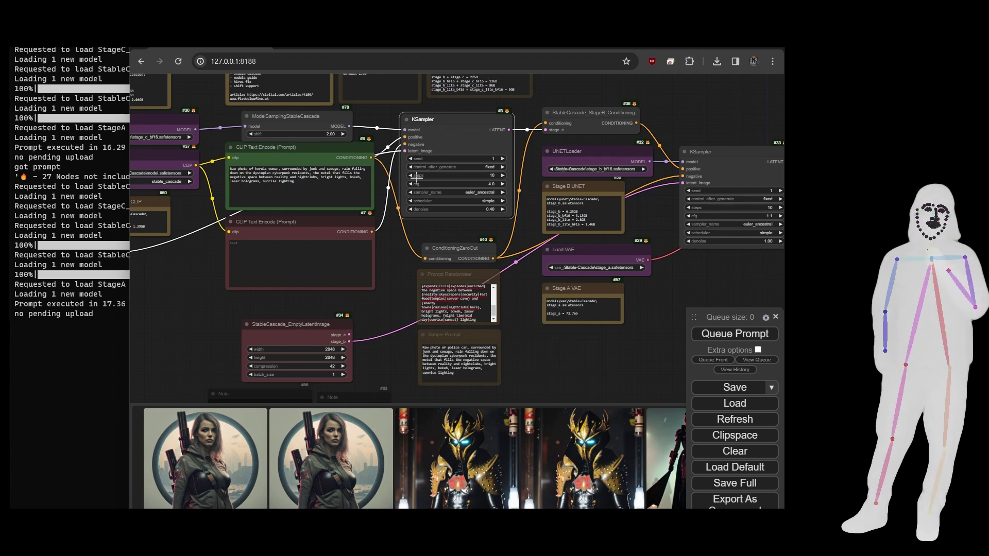
left_click_drag(184, 312, 595, 292)
scroll(309, 386, "up", 7)
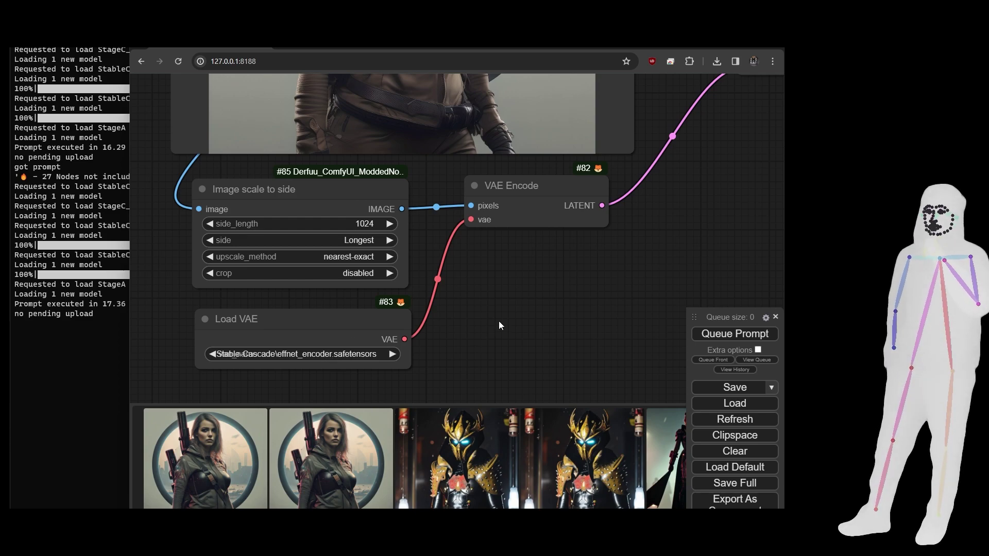
scroll(527, 325, "down", 3)
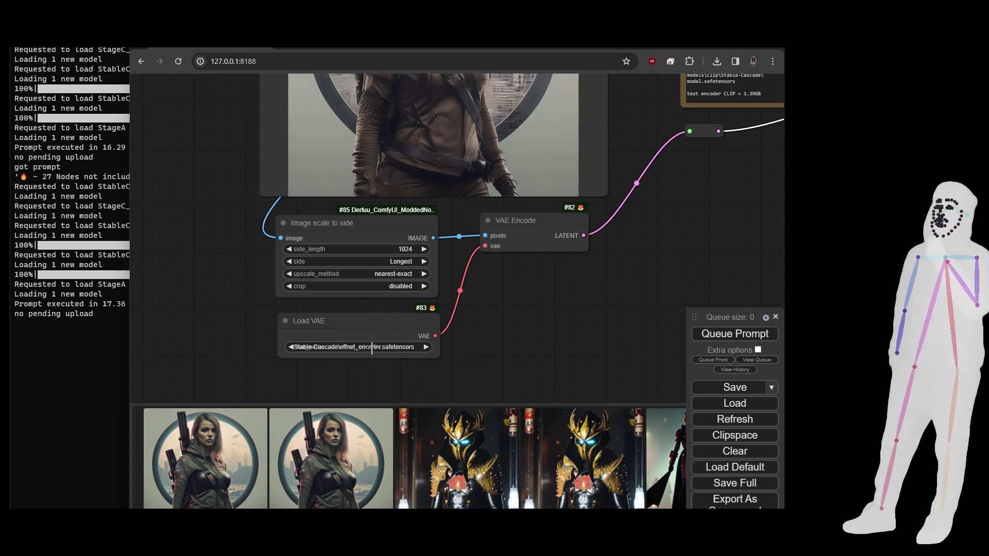
left_click_drag(542, 307, 400, 366)
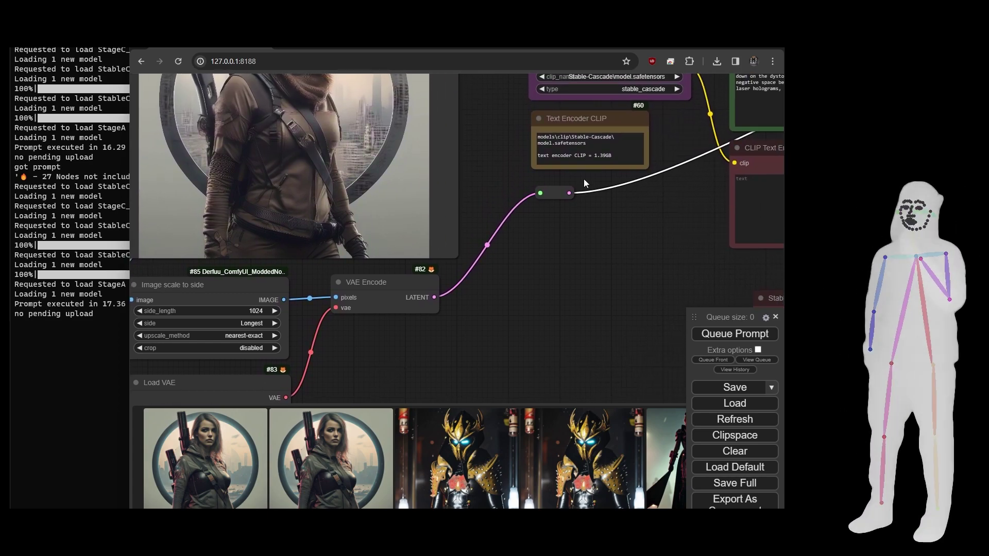
left_click_drag(574, 160, 336, 289)
left_click_drag(618, 340, 570, 338)
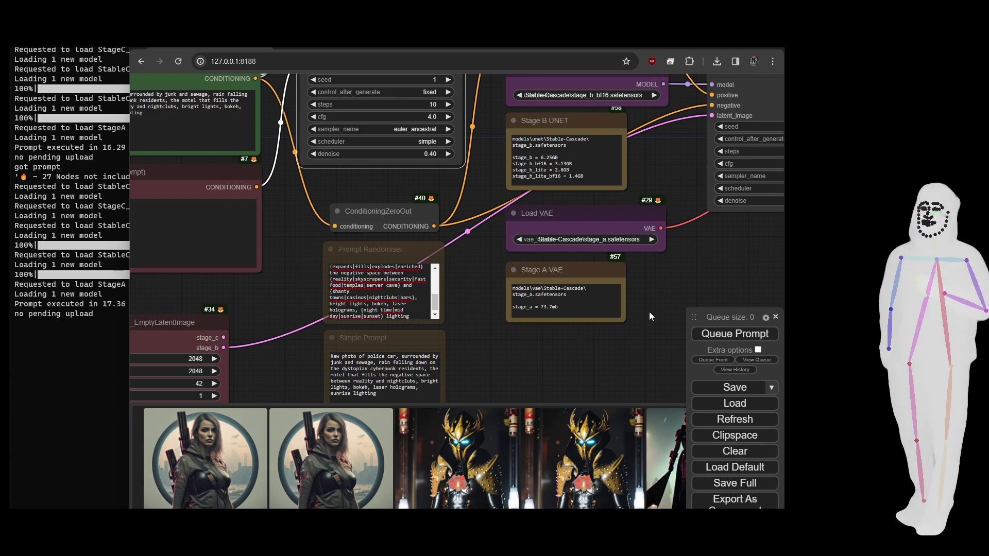
scroll(651, 308, "down", 5)
left_click_drag(258, 358, 517, 314)
scroll(384, 291, "up", 5)
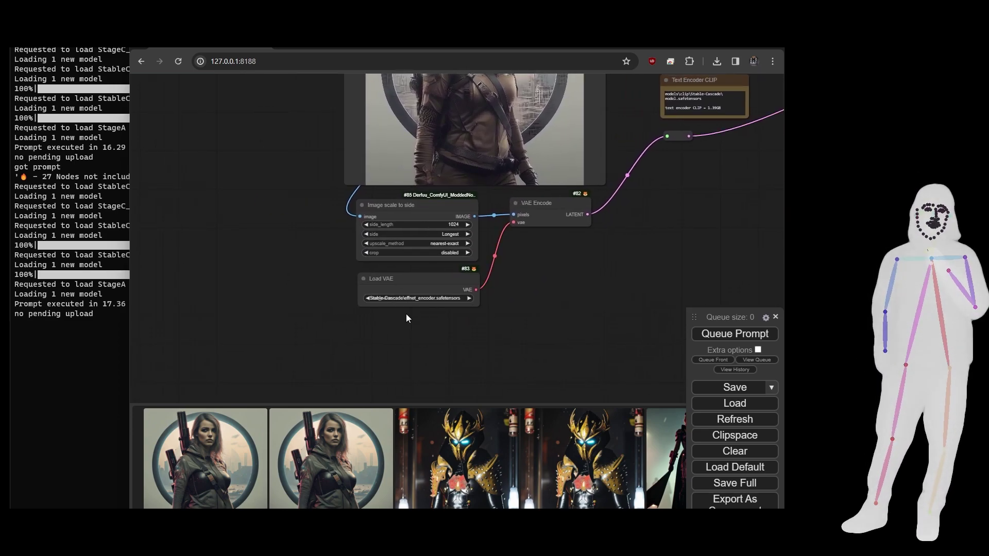
left_click(407, 287)
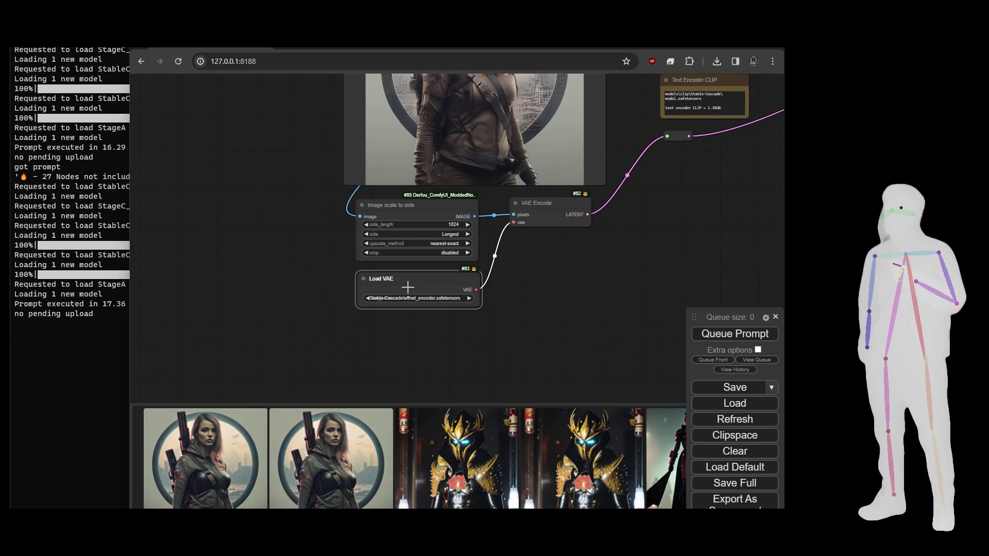
left_click_drag(548, 268, 382, 311)
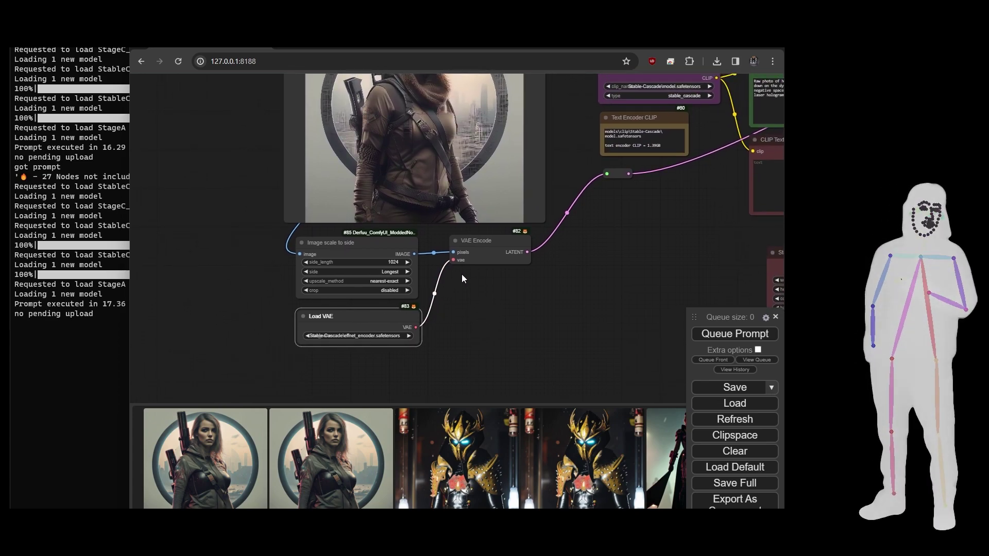
left_click_drag(489, 303, 477, 409)
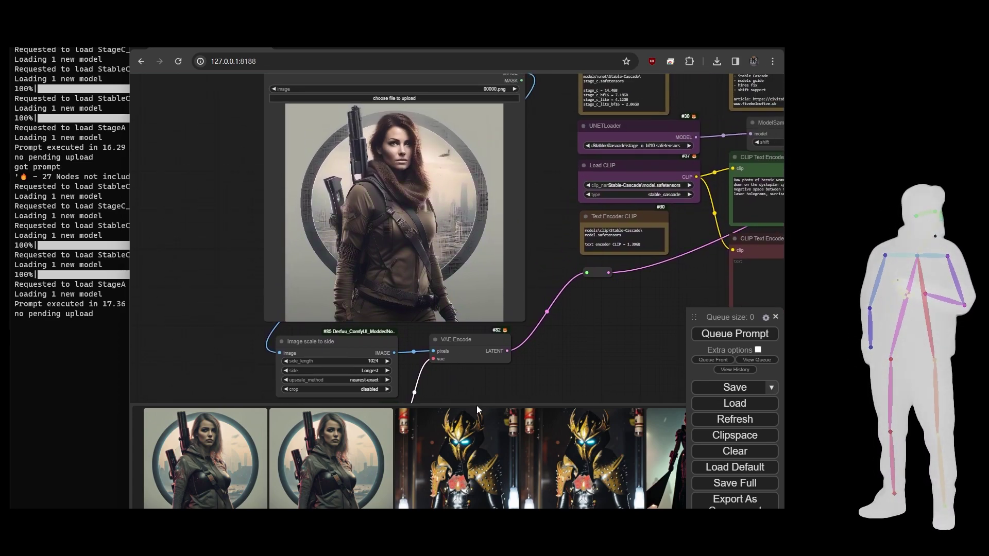
left_click(421, 180)
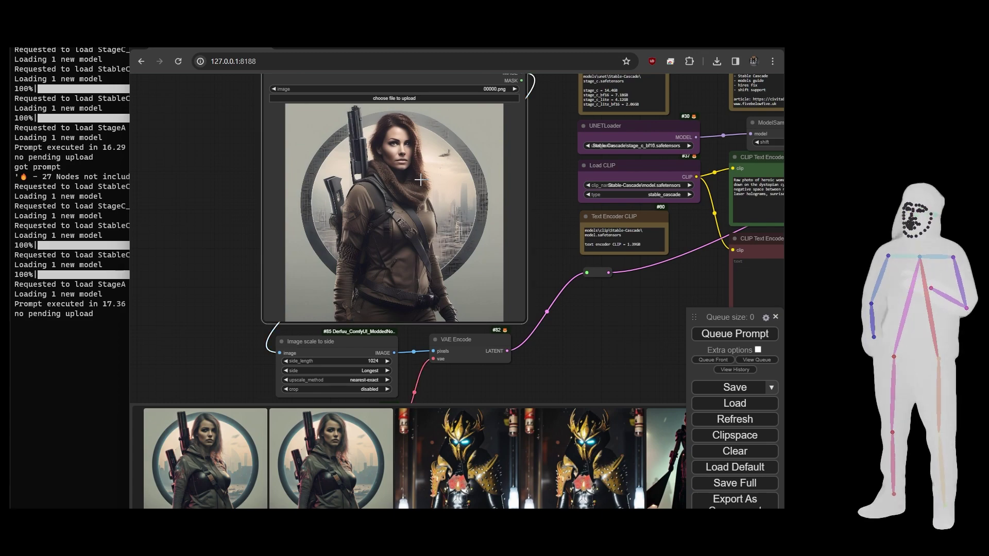
Use 00001-136281256.png as reference and replace 'woman' with 'man in armor' in the positive prompt
left_click(514, 89)
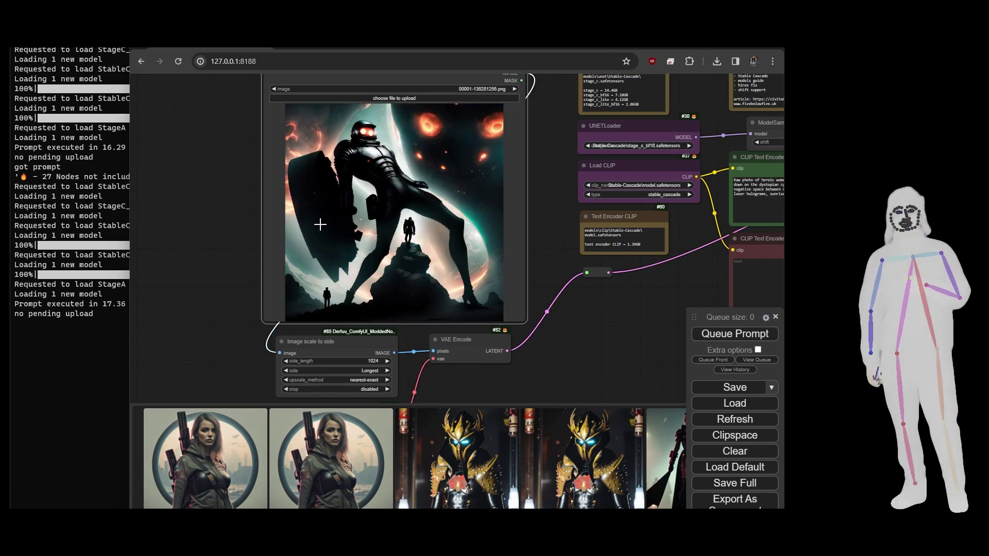
left_click_drag(560, 356, 423, 354)
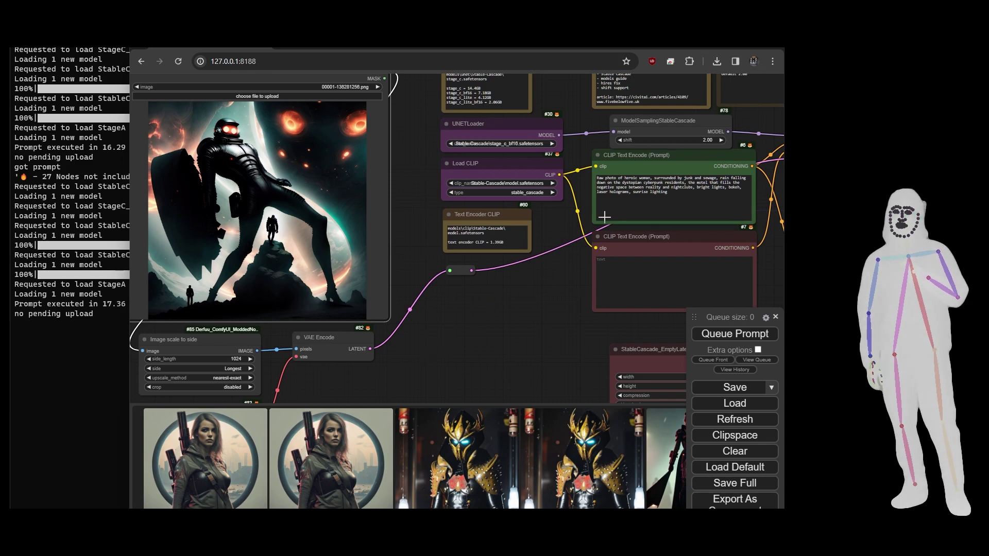
double_click(640, 179)
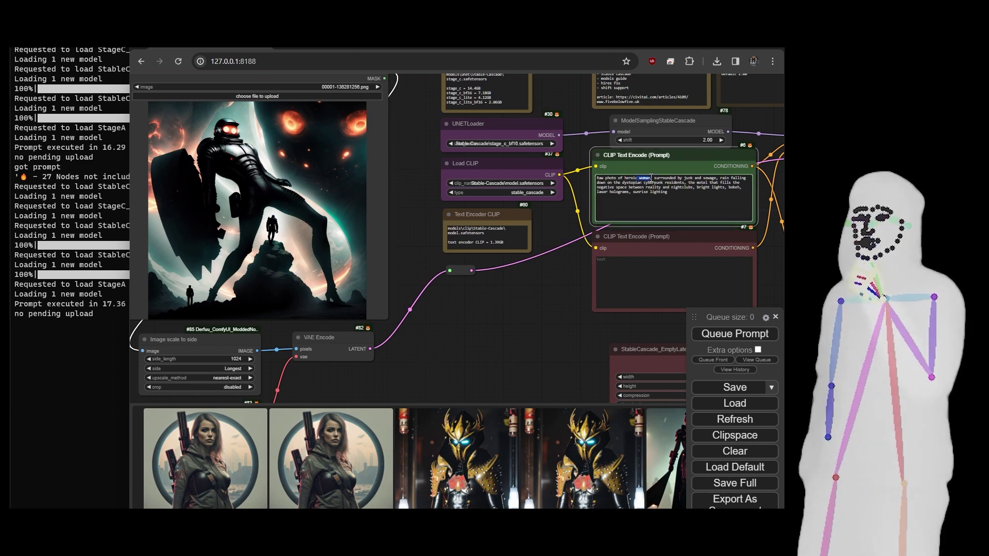
type("man in armor")
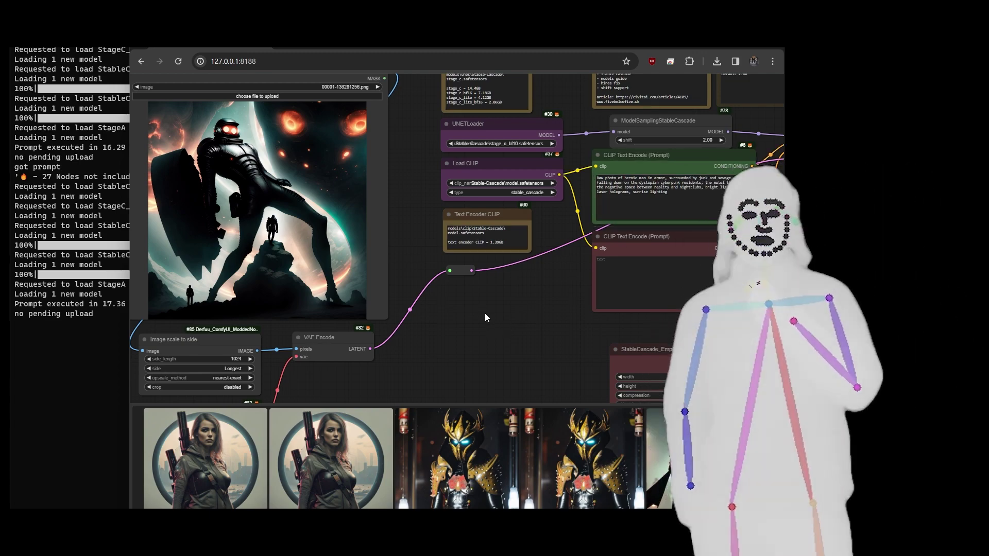
left_click_drag(484, 313, 534, 286)
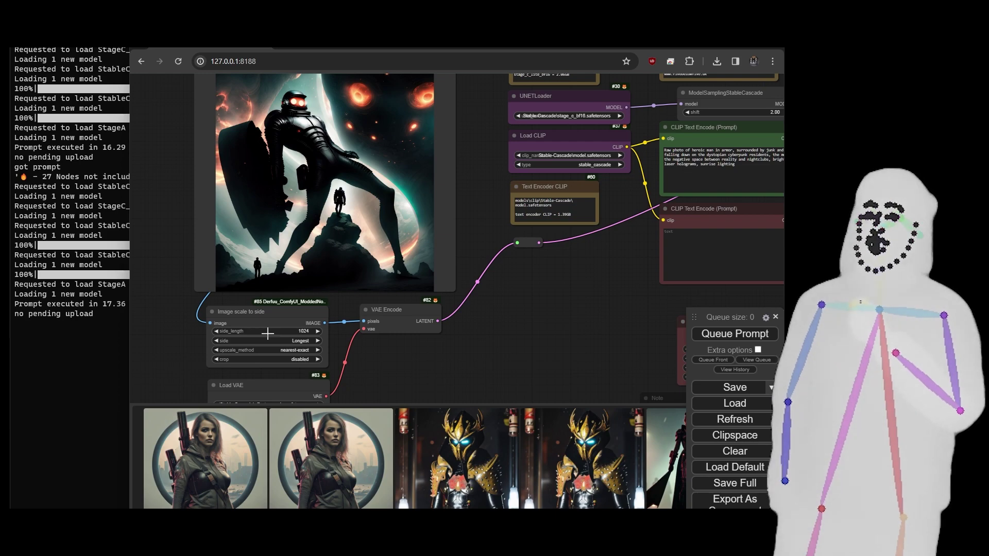
left_click_drag(261, 318, 261, 316)
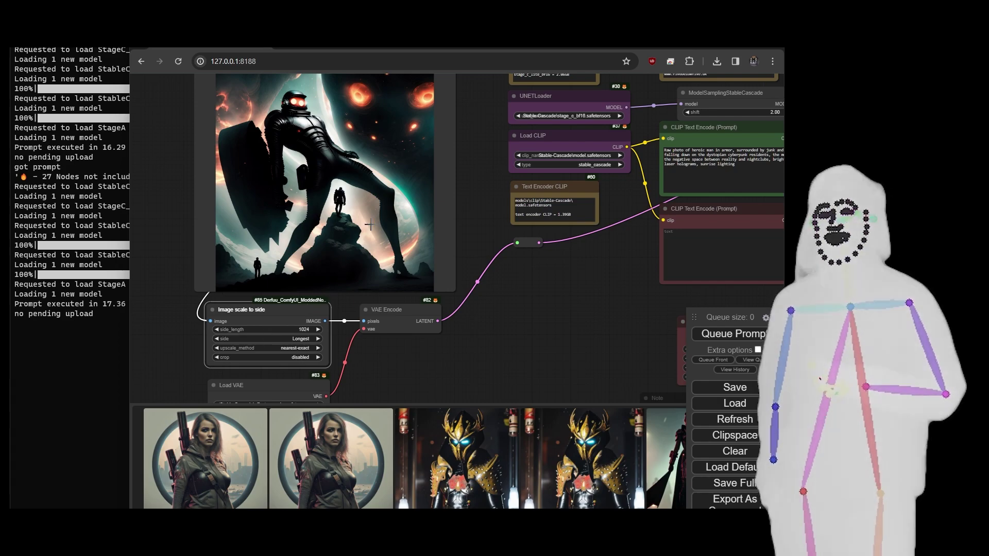
scroll(516, 338, "down", 3)
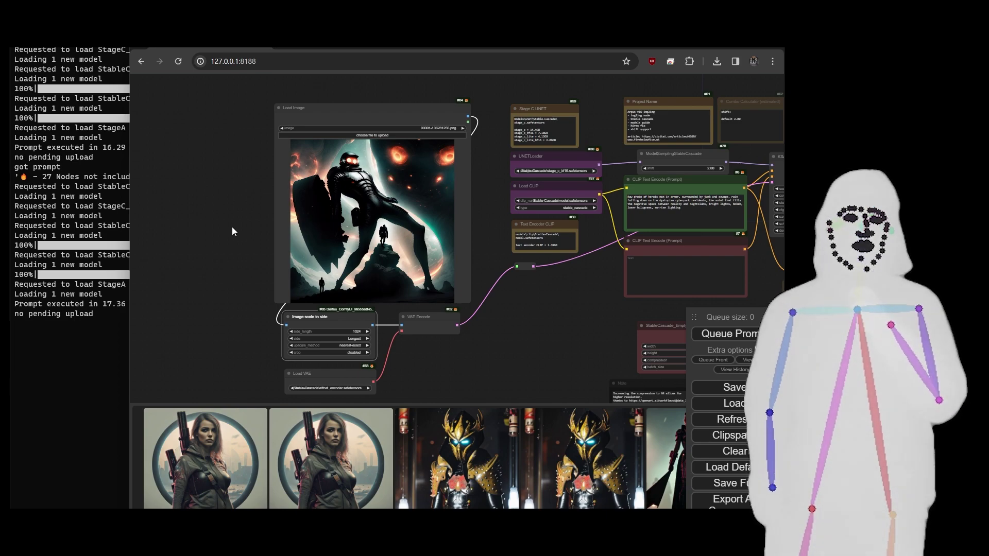
scroll(231, 227, "down", 1)
left_click_drag(202, 274, 184, 235)
scroll(185, 235, "up", 3)
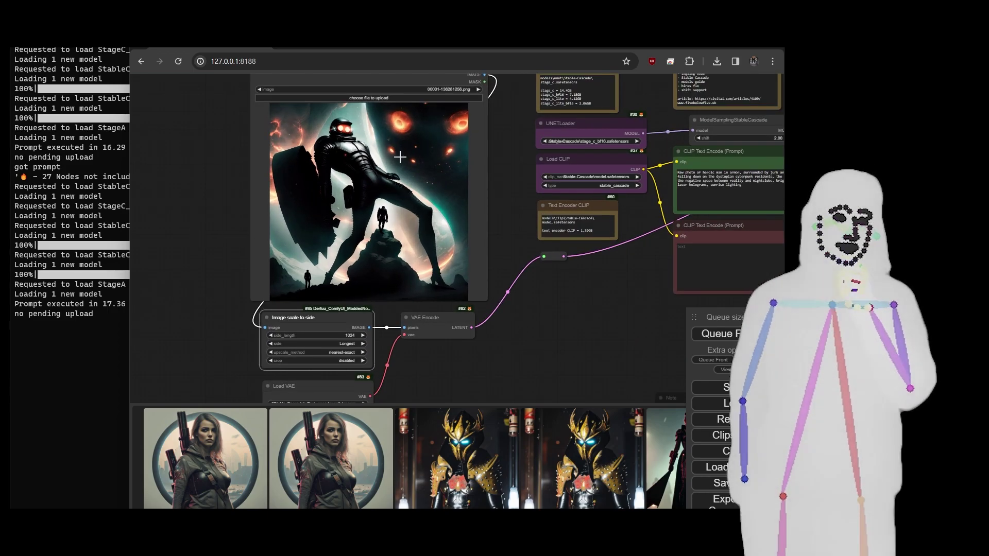
left_click_drag(488, 359, 435, 327)
left_click_drag(517, 298, 377, 283)
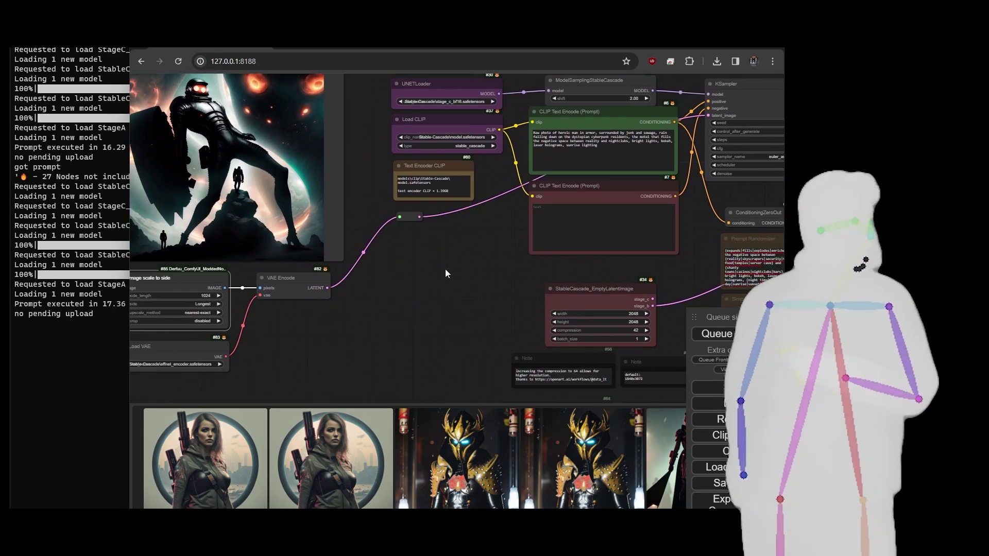
left_click_drag(445, 273, 229, 342)
left_click(521, 181)
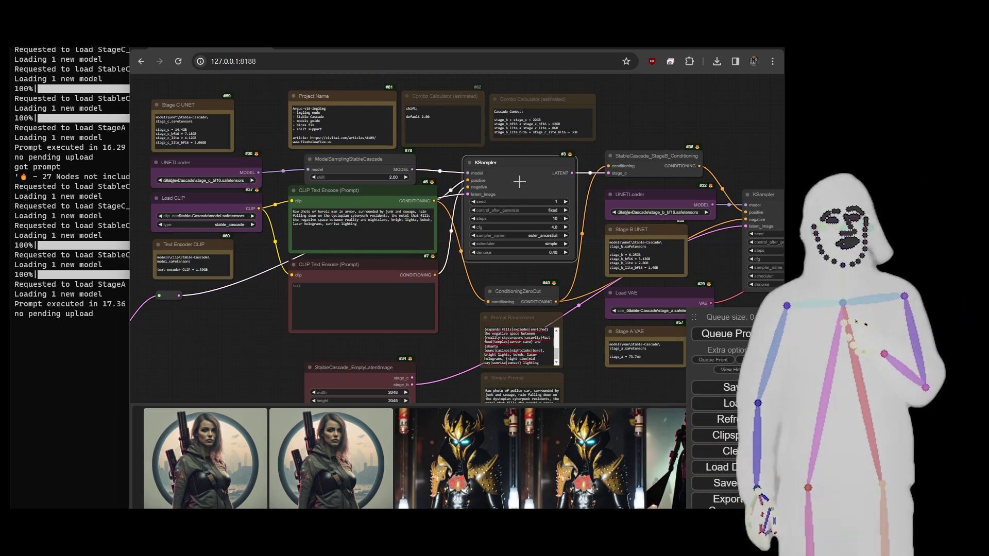
left_click(214, 172)
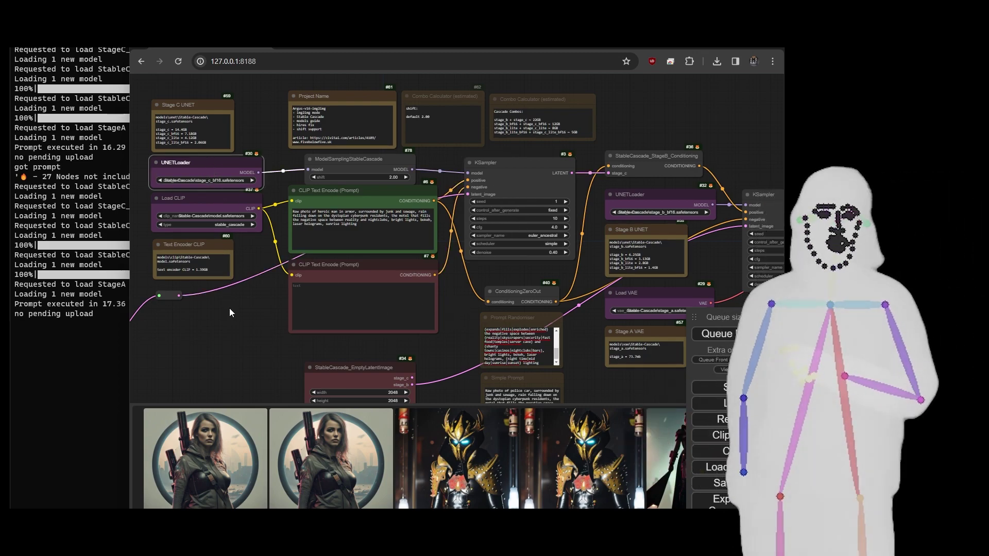
left_click_drag(233, 367, 199, 296)
left_click(732, 164)
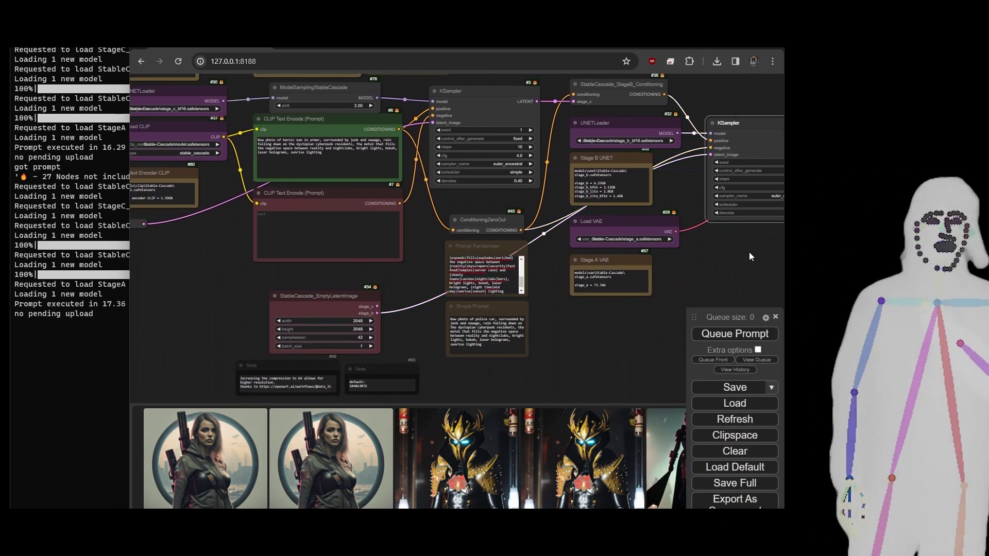
left_click_drag(747, 255, 575, 267)
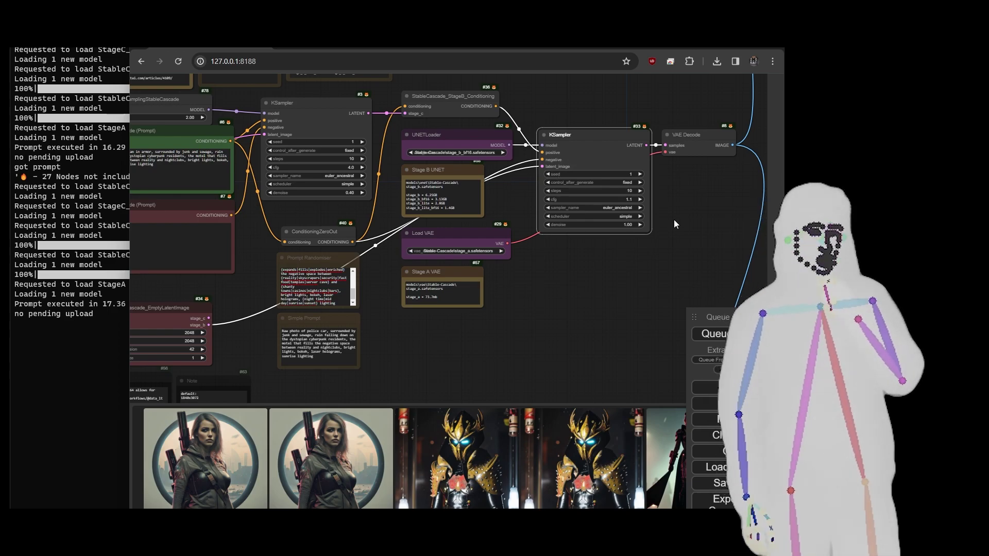
left_click_drag(546, 302, 845, 93)
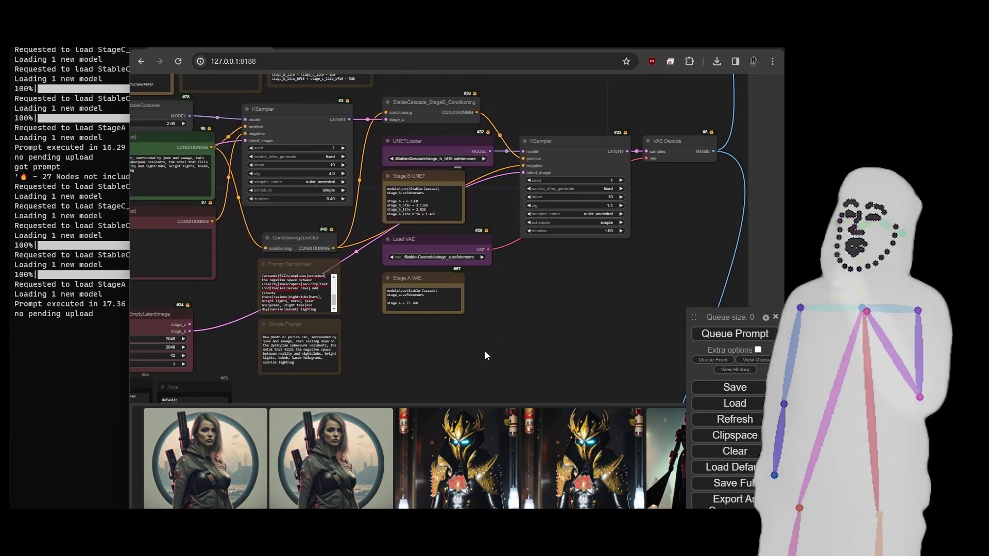
scroll(464, 352, "up", 2)
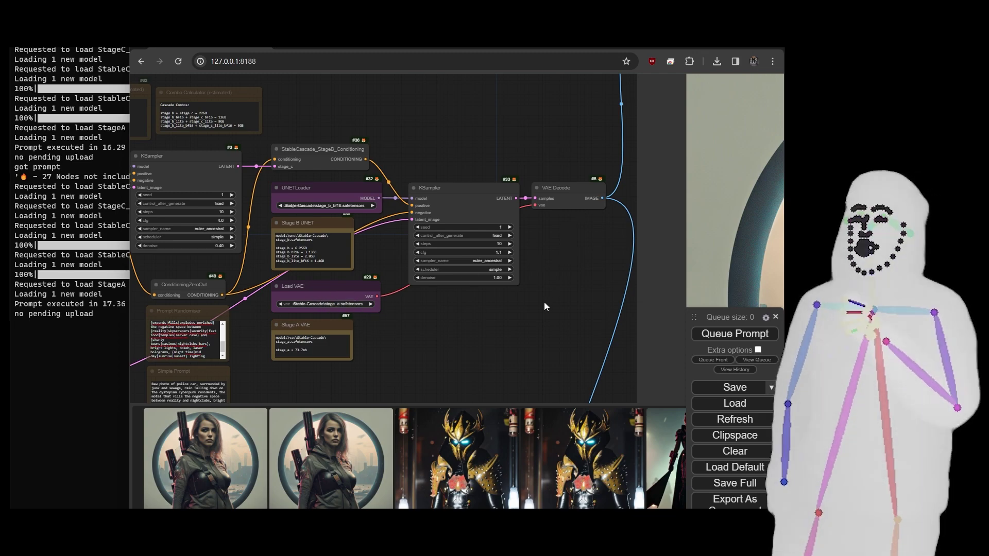
scroll(561, 305, "down", 1)
left_click_drag(458, 359, 678, 316)
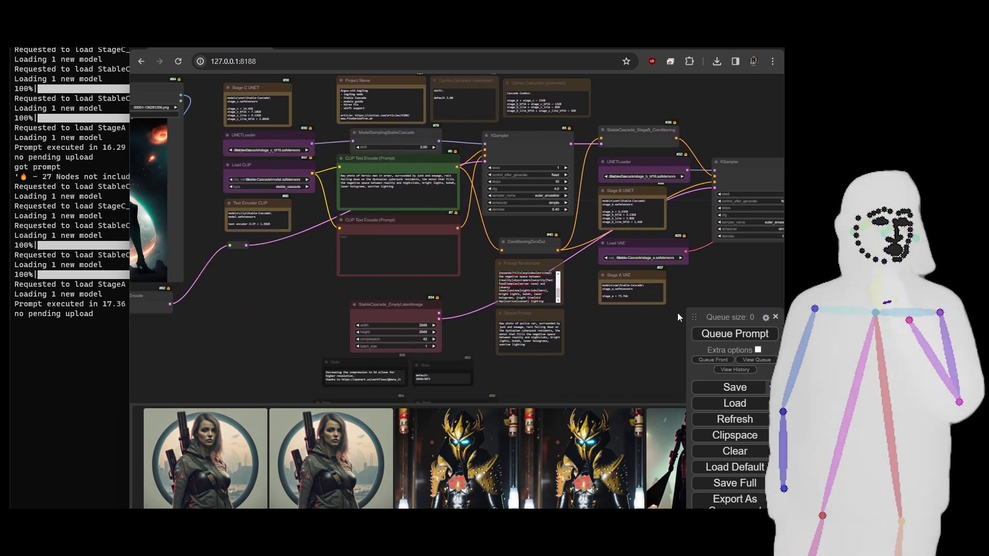
Queue the img2img workflow and inspect the KSampler and Load Image nodes during generation
left_click(740, 335)
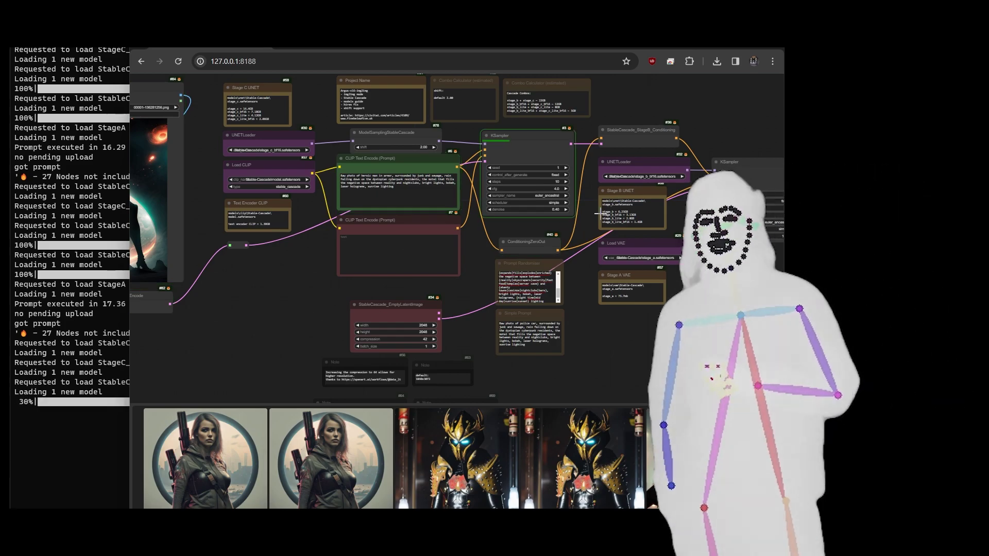
scroll(572, 176, "up", 3)
scroll(572, 177, "up", 2)
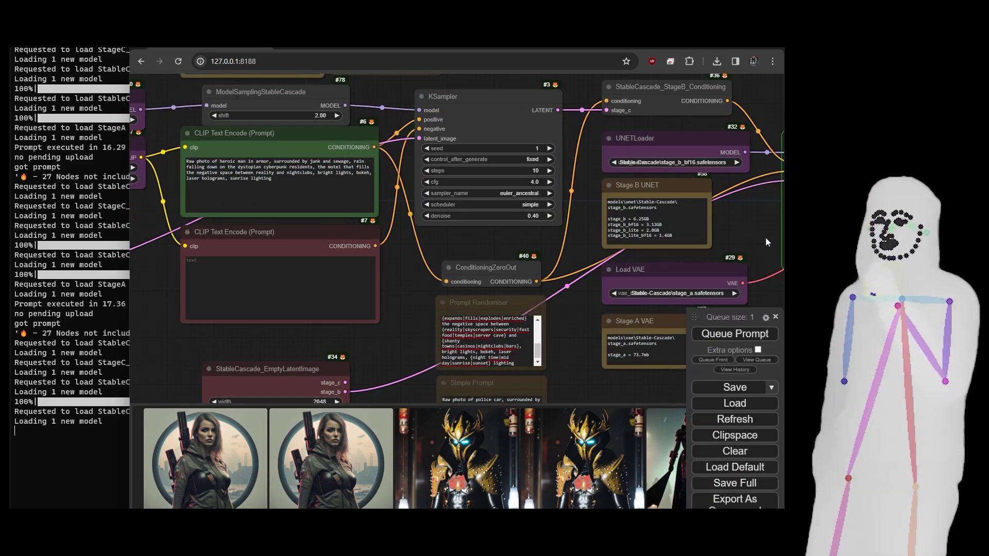
left_click_drag(757, 241, 436, 246)
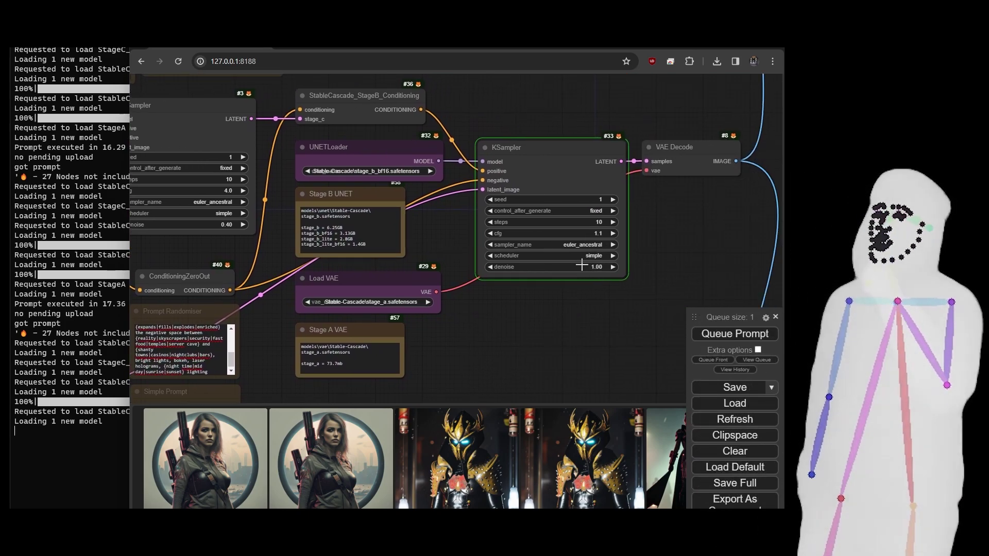
scroll(722, 258, "down", 6)
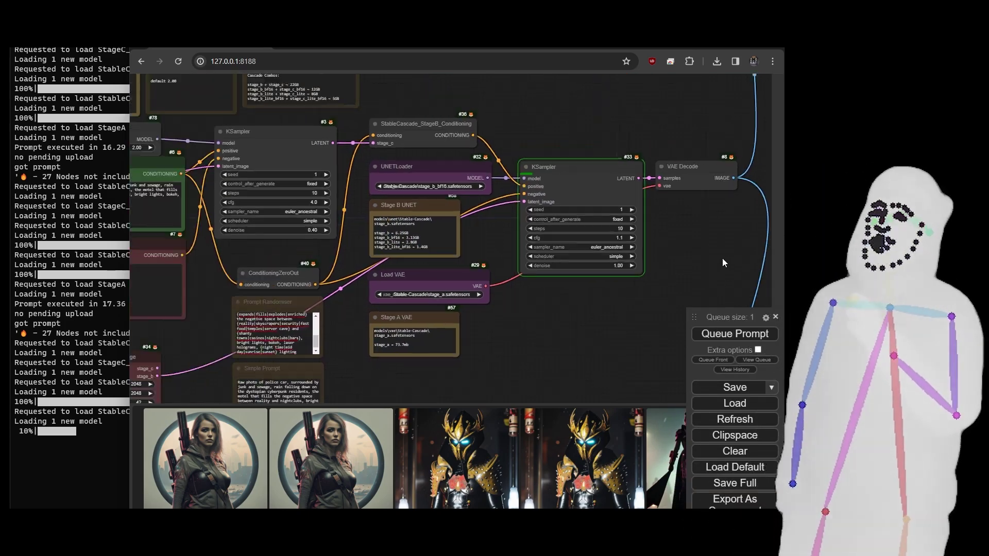
scroll(420, 240, "up", 8)
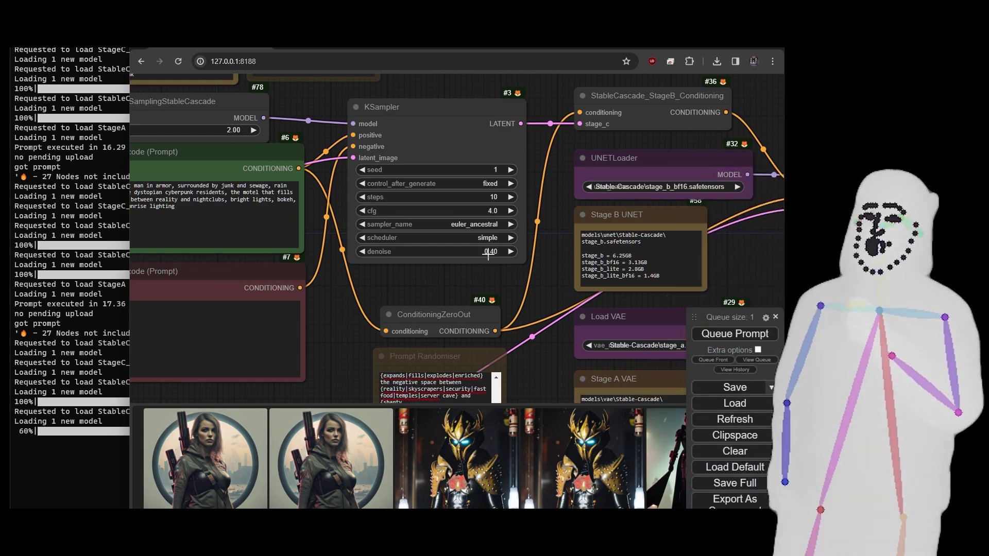
scroll(341, 193, "down", 6)
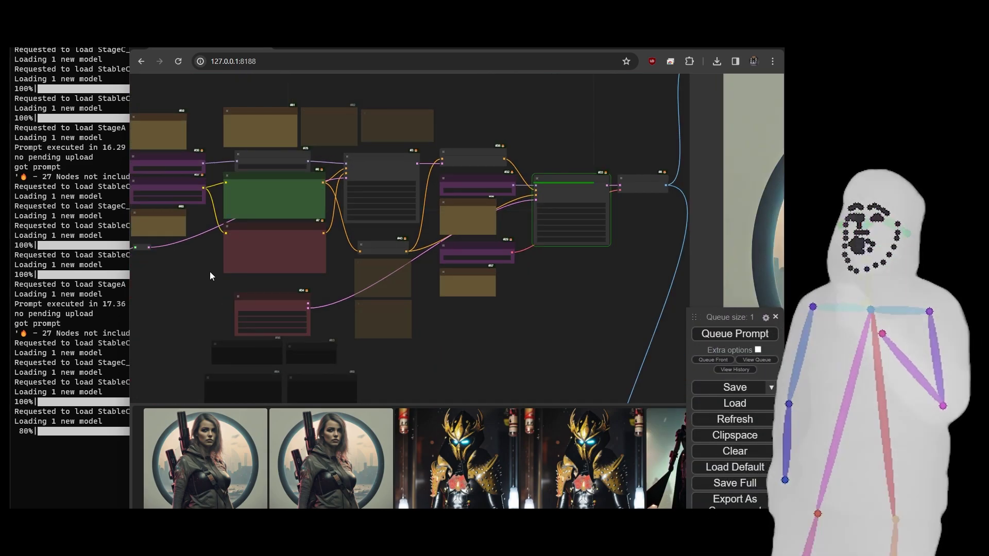
scroll(384, 225, "up", 5)
scroll(383, 225, "up", 3)
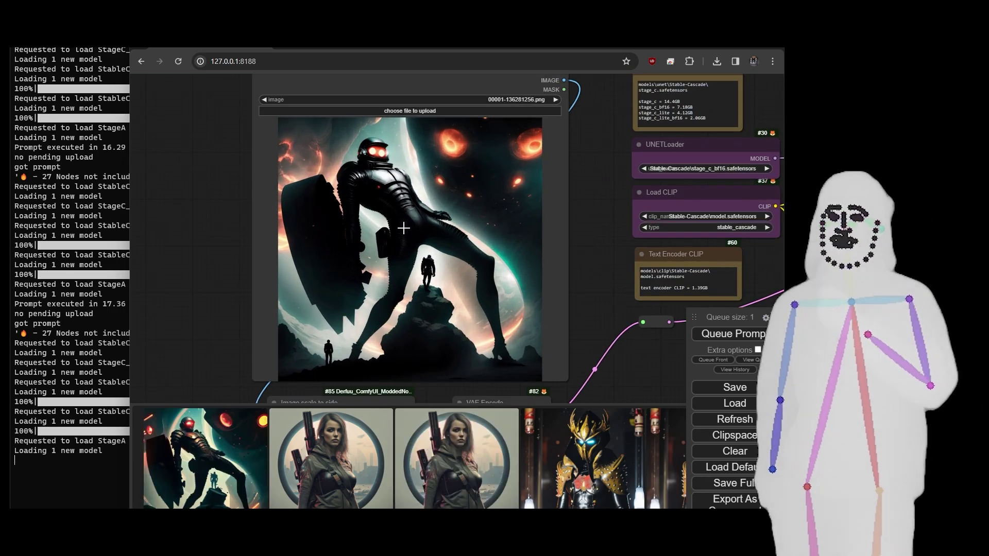
Pan and zoom to the finished output preview and the Scale Down To Size node (1024, max)
scroll(178, 213, "down", 5)
scroll(197, 223, "down", 5)
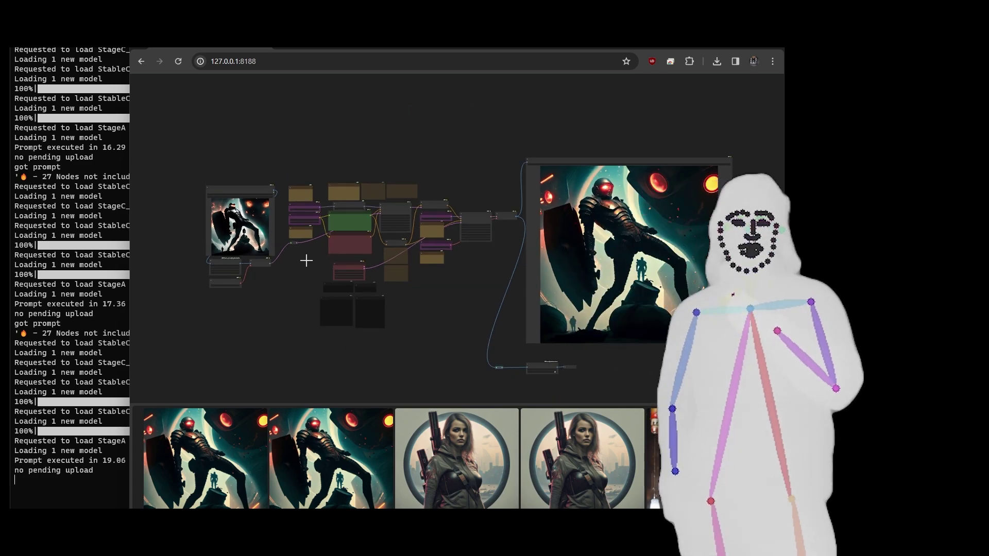
left_click_drag(522, 303, 368, 326)
scroll(425, 257, "up", 3)
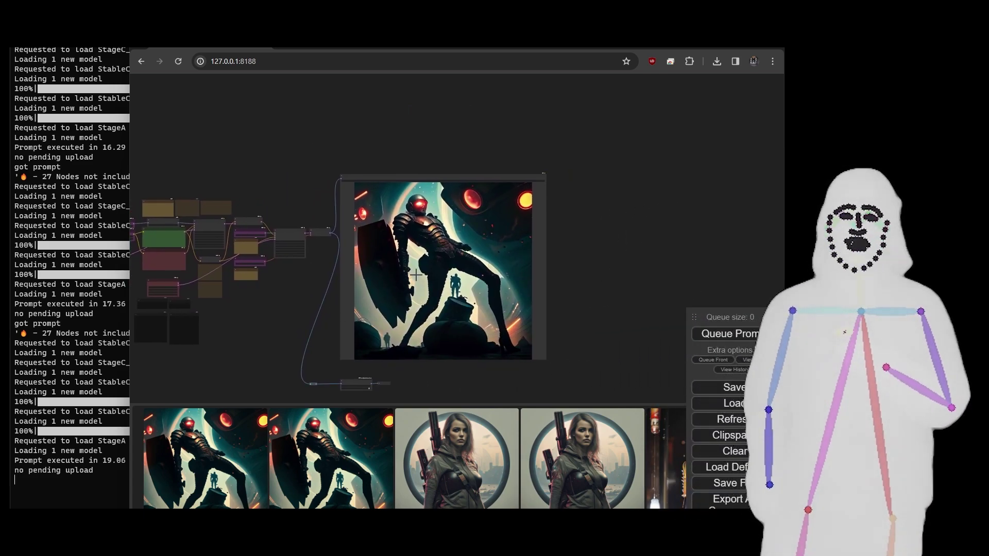
left_click_drag(599, 222, 632, 176)
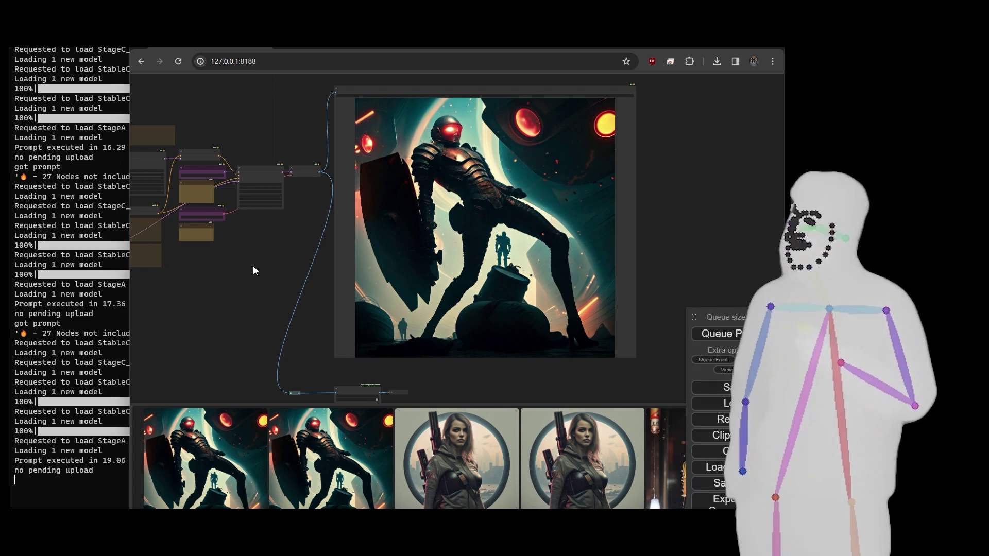
left_click_drag(242, 274, 257, 255)
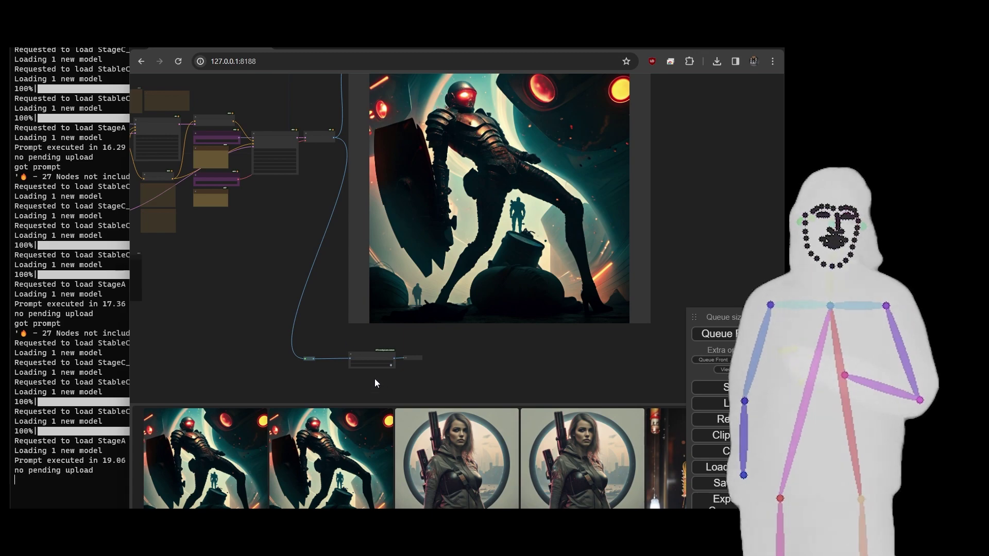
scroll(369, 381, "up", 12)
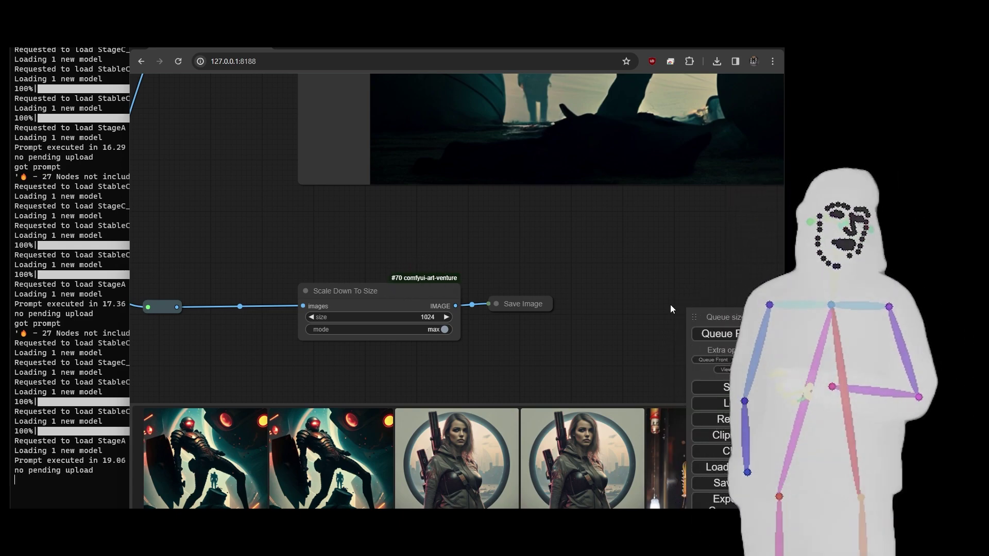
Zoom out over the whole workflow and go to the Civitai Argus workflow page
scroll(399, 298, "down", 10)
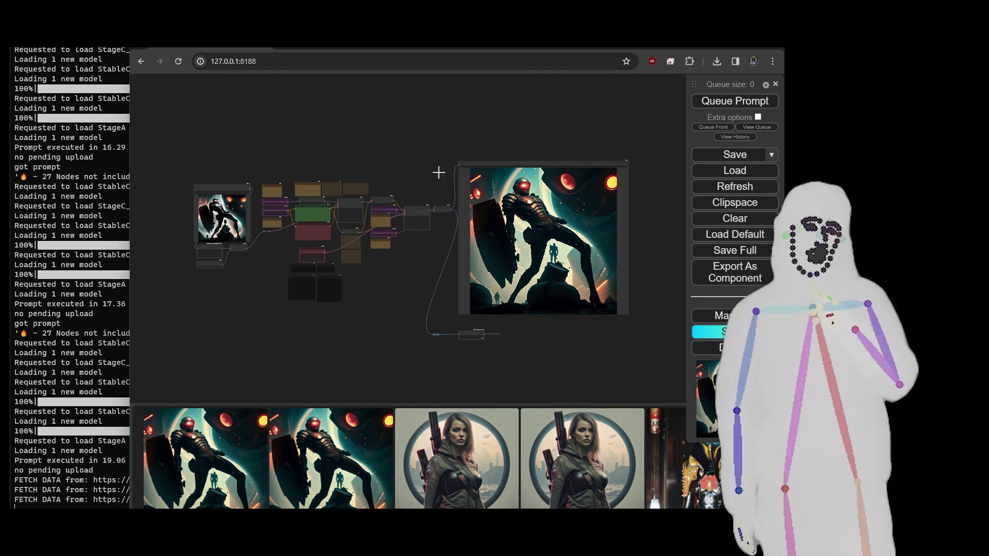
left_click(336, 48)
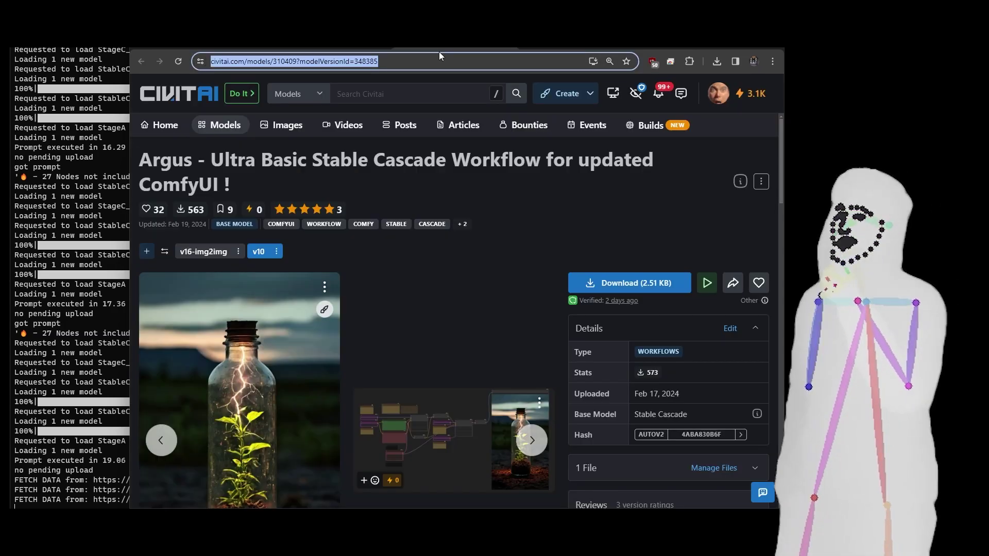
Scroll through the Argus v10 description and discussion, then reload the page
scroll(467, 184, "down", 12)
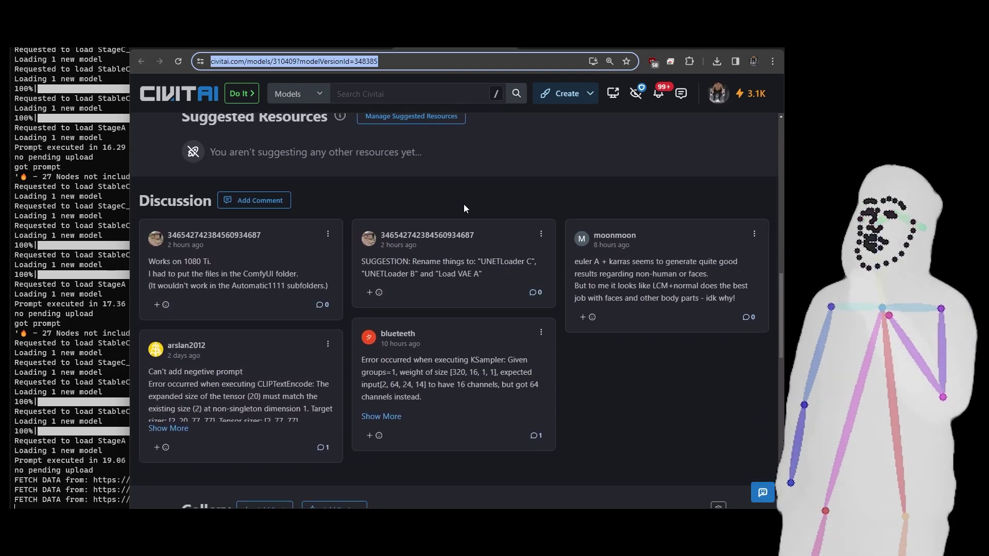
scroll(463, 204, "up", 5)
scroll(167, 336, "down", 4)
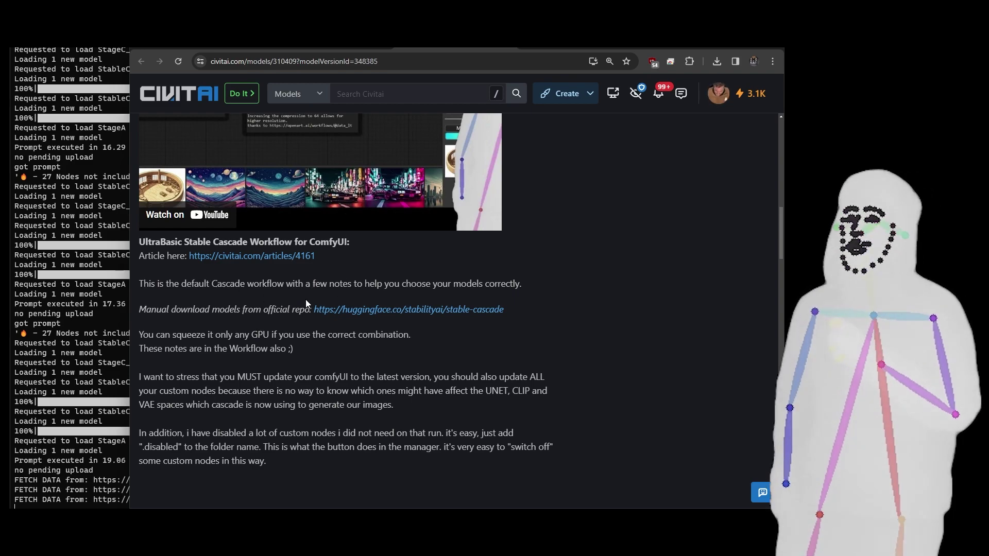
left_click(179, 61)
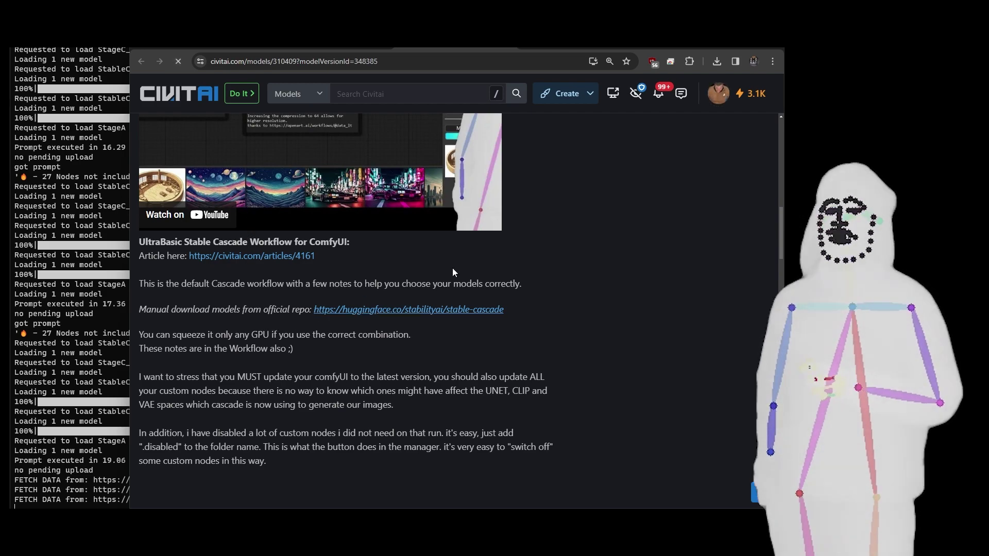